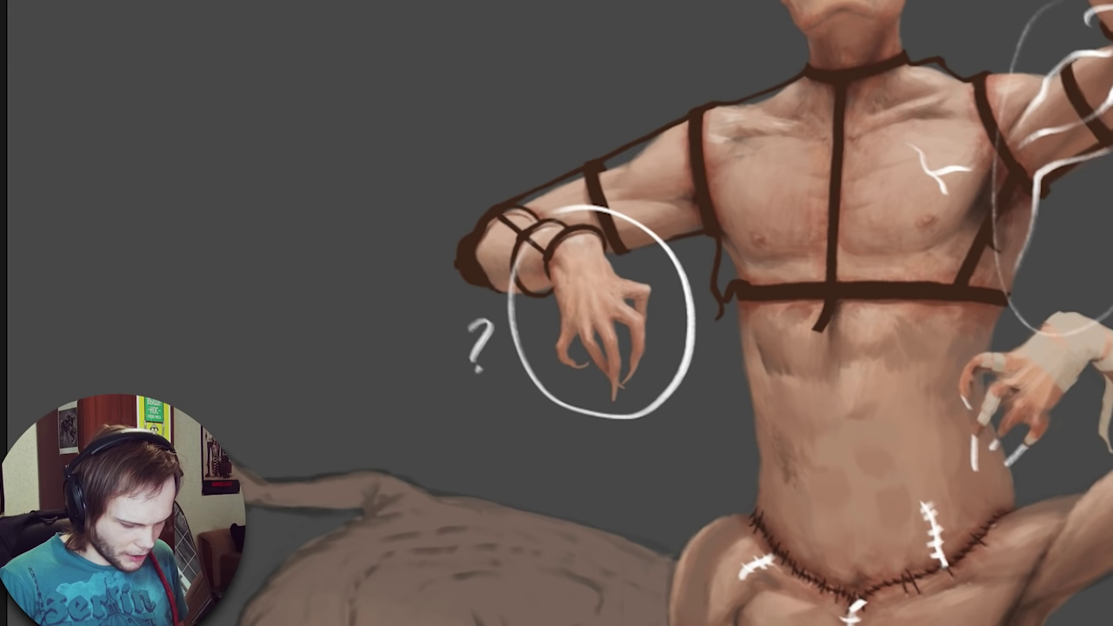
Draw white correction marks on the wrists of the raised hand and the lowered hand.
{"action": "key", "text": "ctrl+minus"}
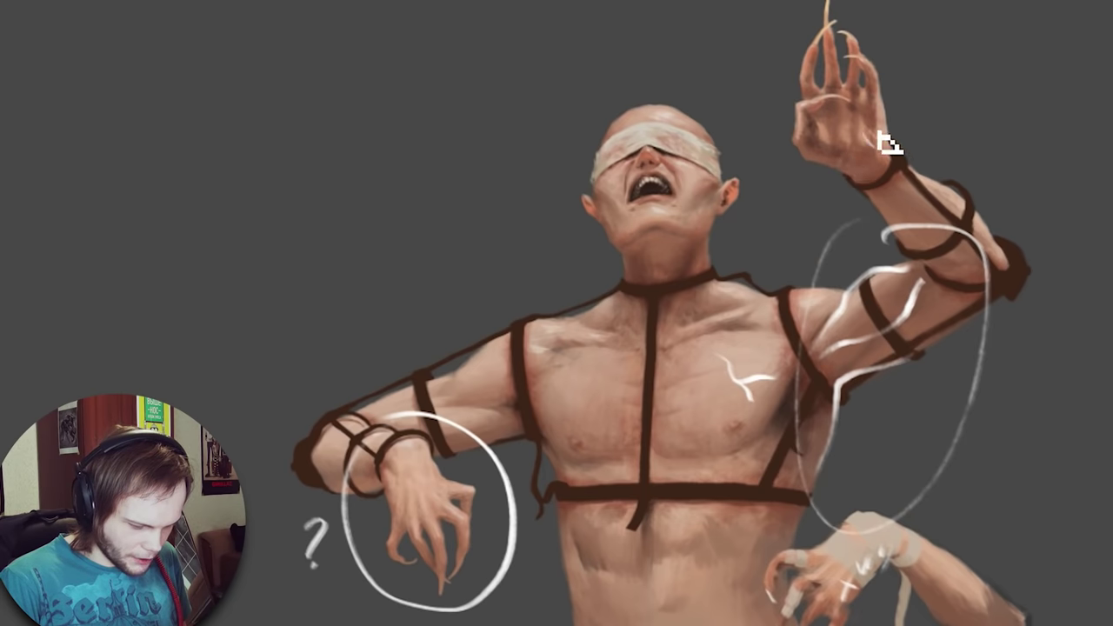
{"action": "mouse_move", "coordinate": [887, 144]}
{"action": "left_mouse_down"}
{"action": "mouse_move", "coordinate": [844, 150]}
{"action": "mouse_move", "coordinate": [844, 159]}
{"action": "mouse_move", "coordinate": [851, 130]}
{"action": "mouse_move", "coordinate": [880, 132]}
{"action": "left_mouse_up"}
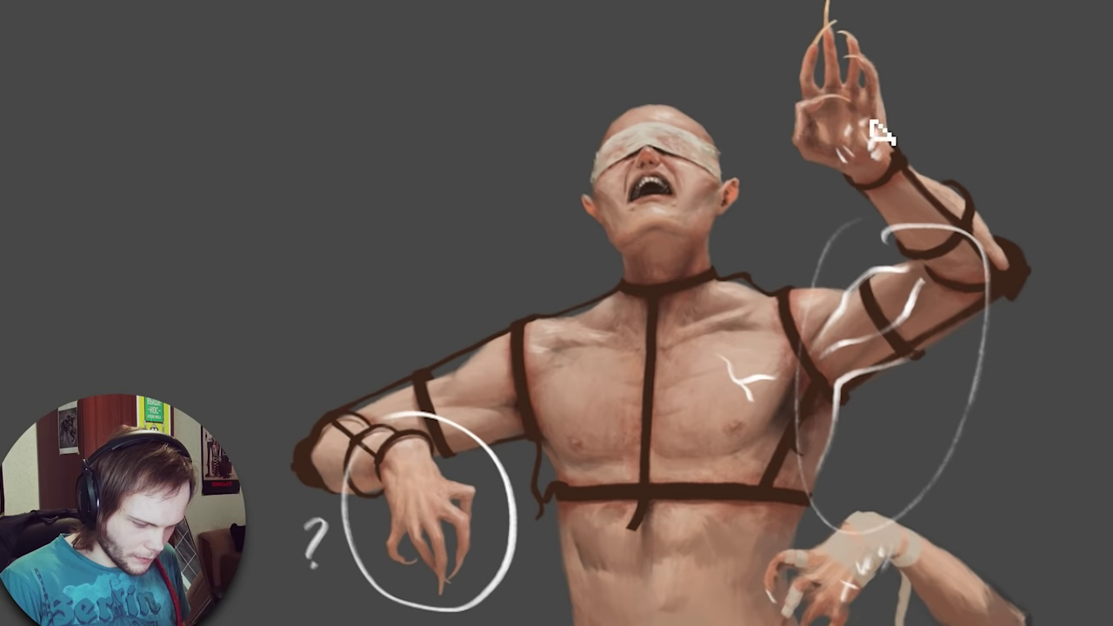
{"action": "left_click_drag", "start_coordinate": [394, 484], "coordinate": [388, 496]}
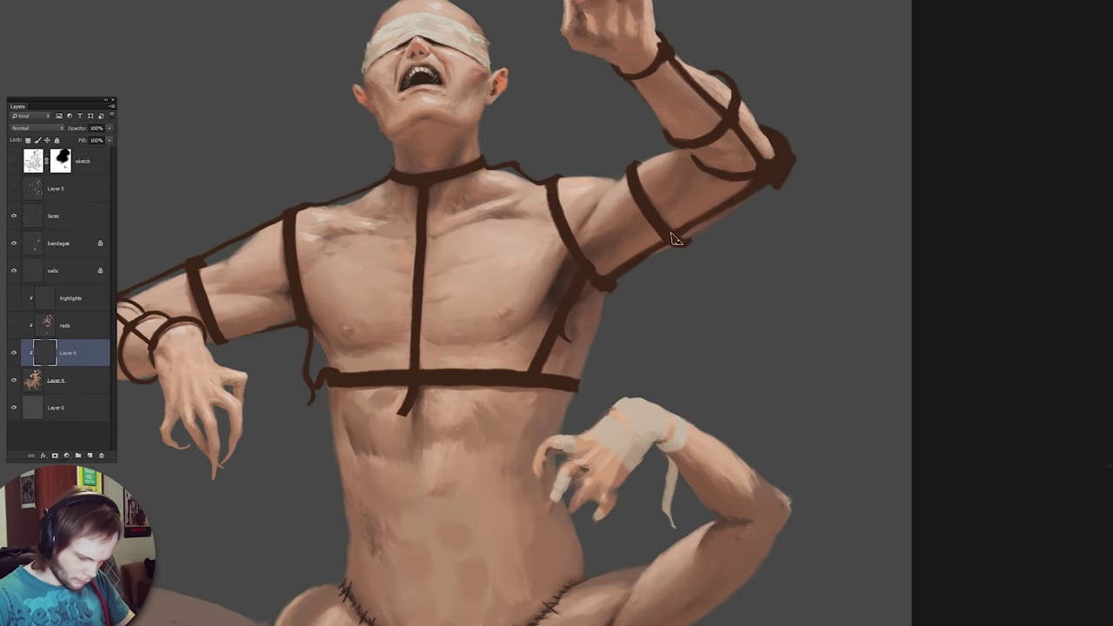
Paint shading along the raised arm near its elbow and on the chest beside the armpit.
{"action": "left_click_drag", "start_coordinate": [757, 198], "coordinate": [764, 214]}
{"action": "left_click_drag", "start_coordinate": [600, 227], "coordinate": [590, 259]}
{"action": "left_click", "coordinate": [608, 263], "text": "alt"}
Flip the canvas horizontally and refine the raised upper arm's shading on the clipped layer above the figure.
{"action": "key", "text": "ctrl+shift+h"}
{"action": "left_click", "coordinate": [78, 380]}
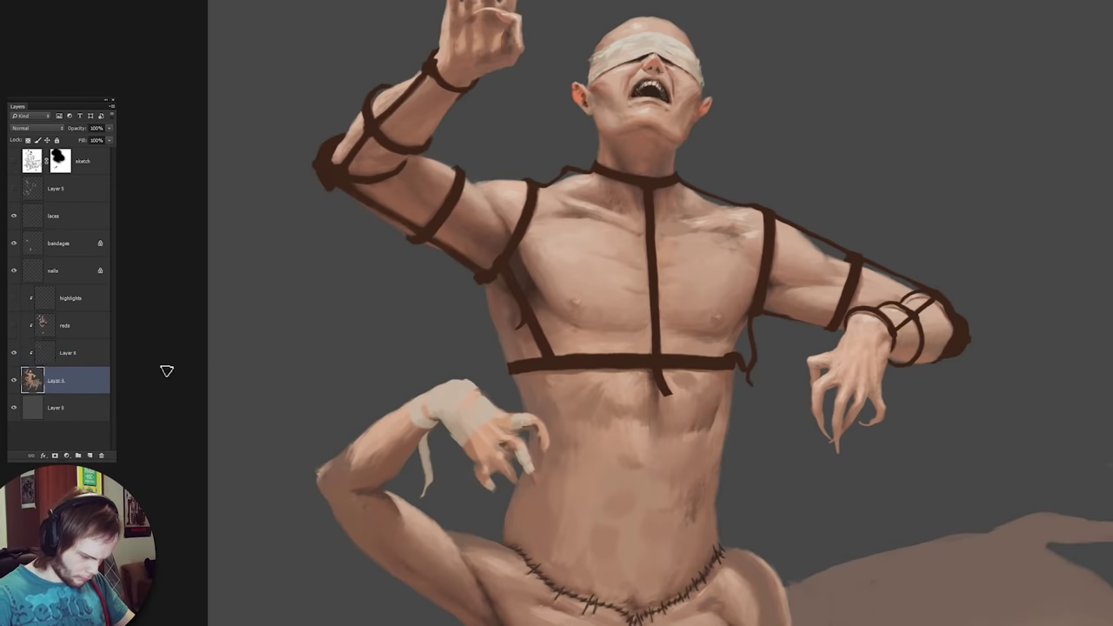
{"action": "left_click", "coordinate": [78, 353]}
{"action": "left_click_drag", "start_coordinate": [412, 160], "coordinate": [451, 166]}
{"action": "left_click", "coordinate": [409, 173], "text": "ctrl"}
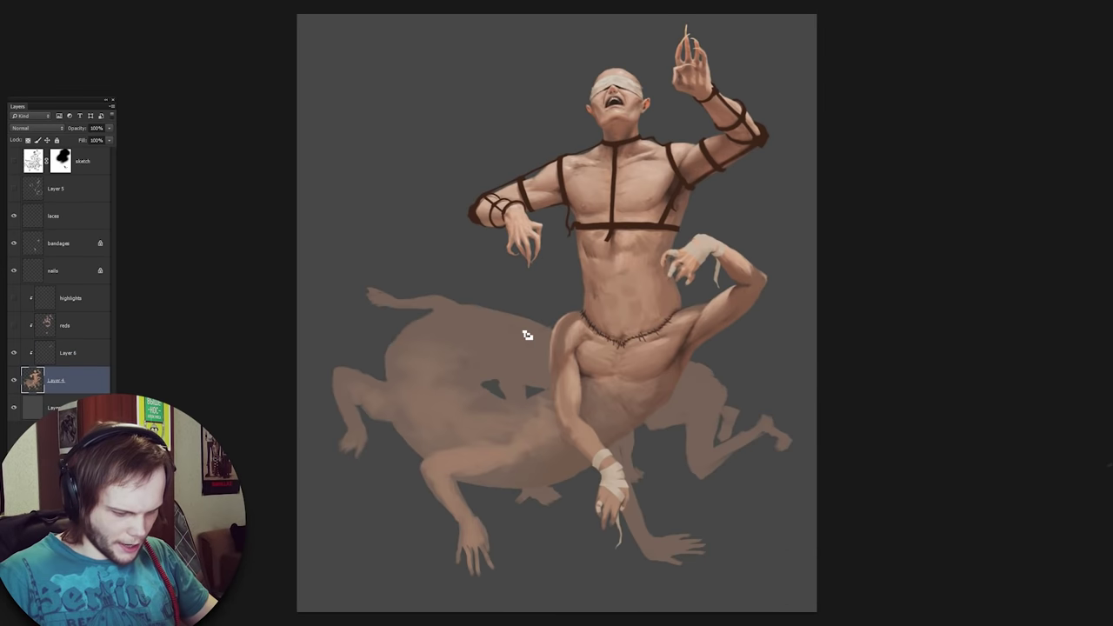
Select the clipped layer above the figure and toggle its visibility to compare the painted corrections.
{"action": "scroll", "coordinate": [527, 335], "scroll_direction": "up", "scroll_amount": 3}
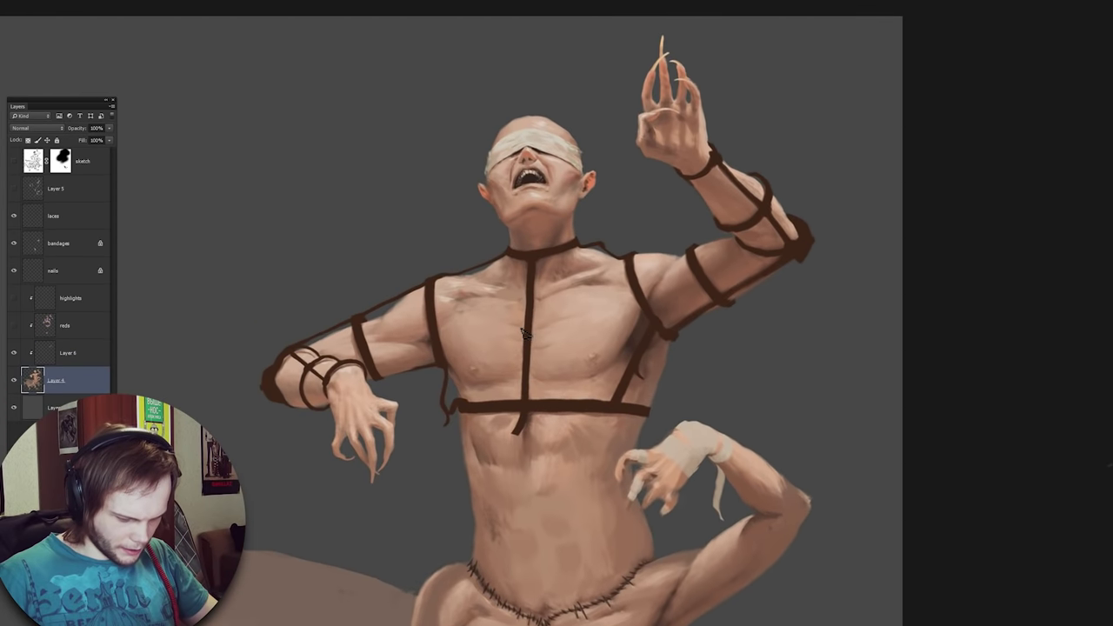
{"action": "left_click", "coordinate": [25, 354]}
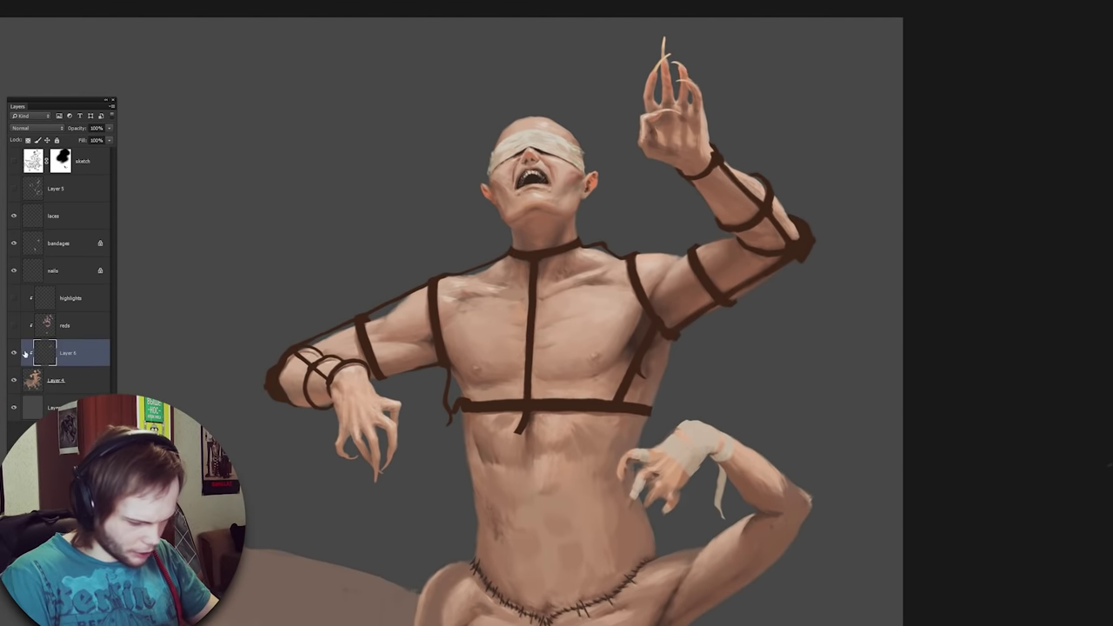
{"action": "left_click", "coordinate": [13, 354]}
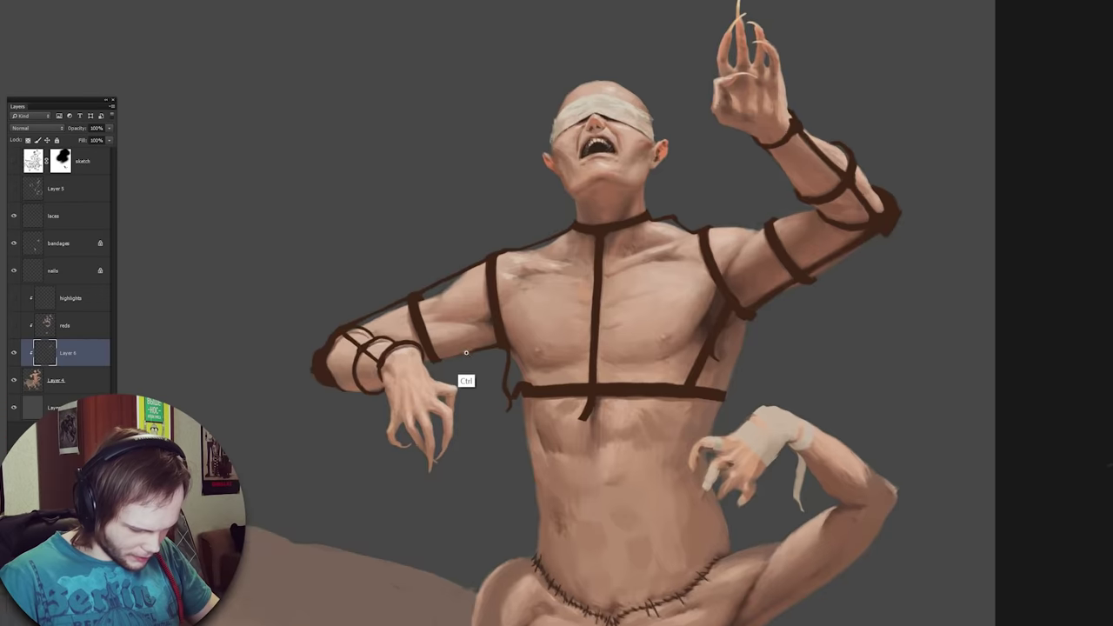
Paint skin shading on the lowered arm's elbow and along the underside of its upper arm.
{"action": "left_click_drag", "start_coordinate": [319, 484], "coordinate": [388, 500]}
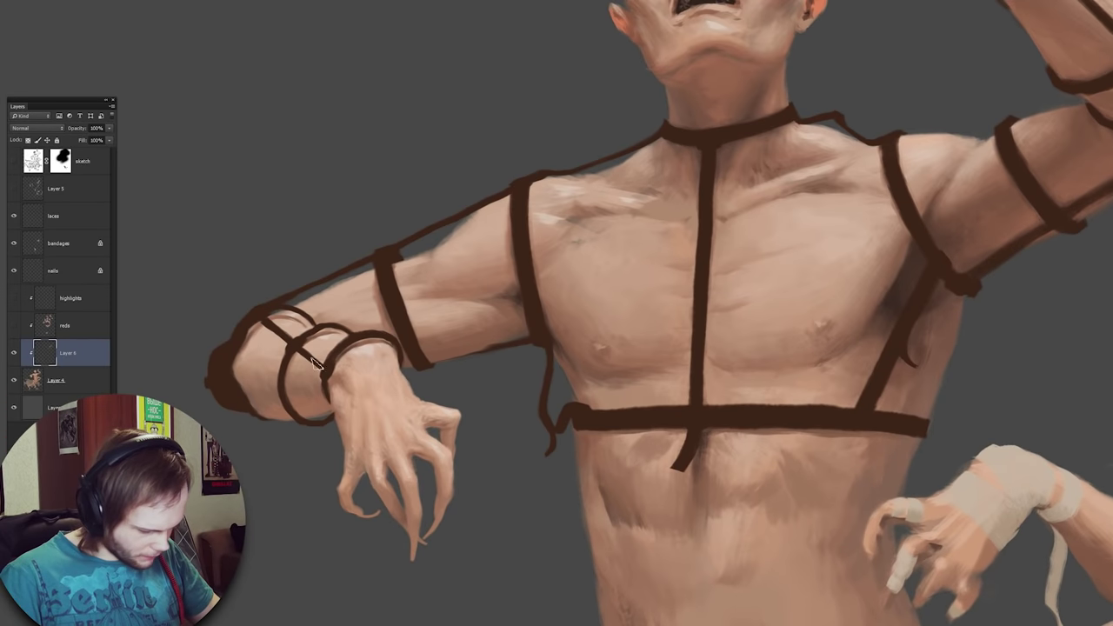
{"action": "left_click", "coordinate": [232, 399], "text": "ctrl"}
{"action": "left_click_drag", "start_coordinate": [522, 341], "coordinate": [440, 358]}
{"action": "key", "text": "alt+]"}
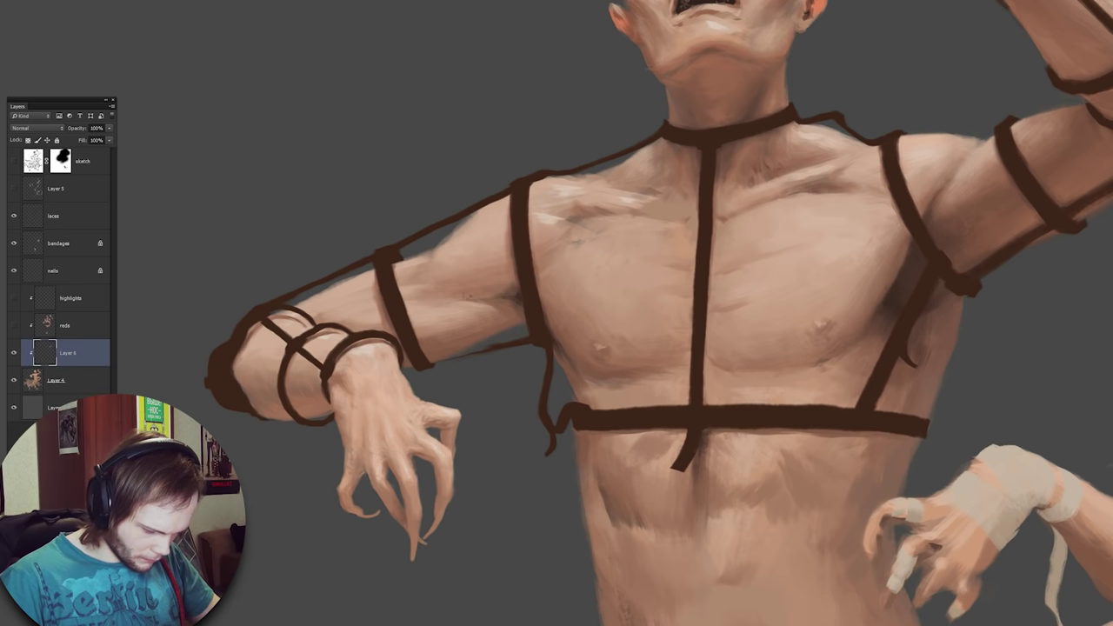
{"action": "left_click_drag", "start_coordinate": [504, 307], "coordinate": [453, 307]}
Paint shading where the bent lower arm joins the stitched-on torso.
{"action": "left_click_drag", "start_coordinate": [922, 608], "coordinate": [650, 287]}
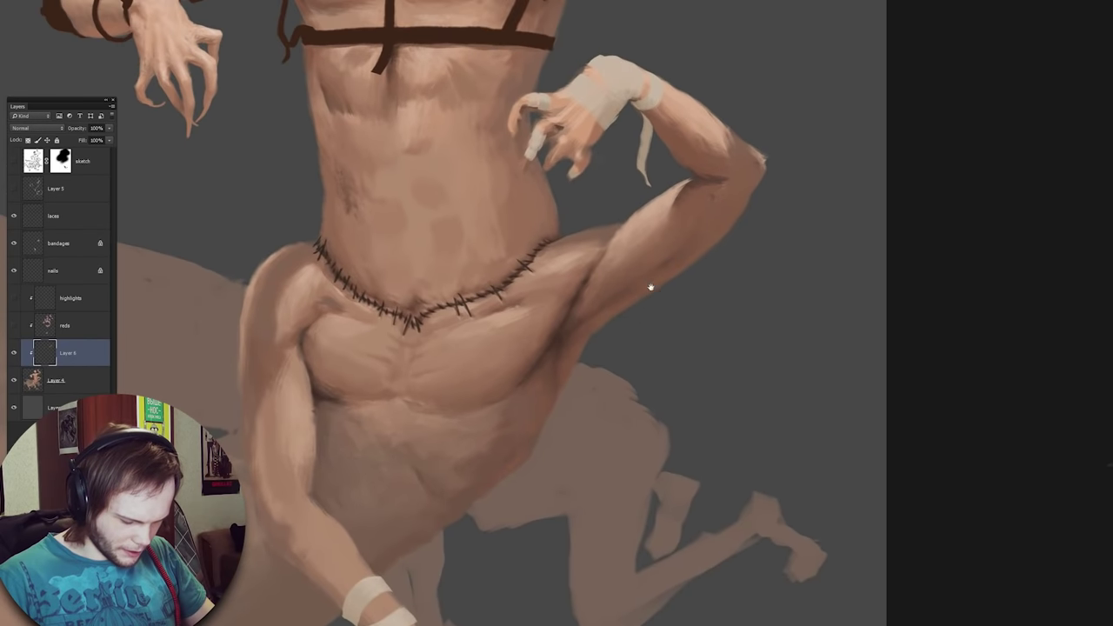
{"action": "left_click", "coordinate": [584, 338], "text": "ctrl"}
{"action": "left_click_drag", "start_coordinate": [589, 338], "coordinate": [573, 366]}
{"action": "left_click_drag", "start_coordinate": [569, 326], "coordinate": [683, 248]}
Shade the bent arm's shoulder, elbow fold and armpit with sampled skin tones, and toggle the layer to compare.
{"action": "left_click", "coordinate": [529, 343], "text": "alt"}
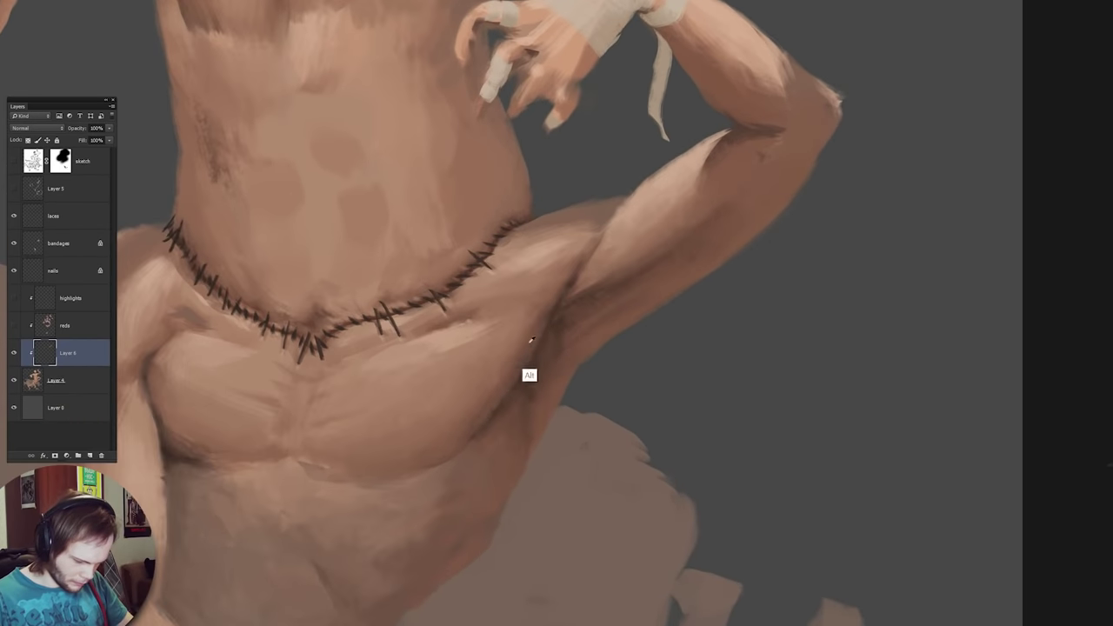
{"action": "scroll", "coordinate": [481, 274], "scroll_direction": "down", "scroll_amount": 4}
{"action": "scroll", "coordinate": [475, 412], "scroll_direction": "up", "scroll_amount": 3}
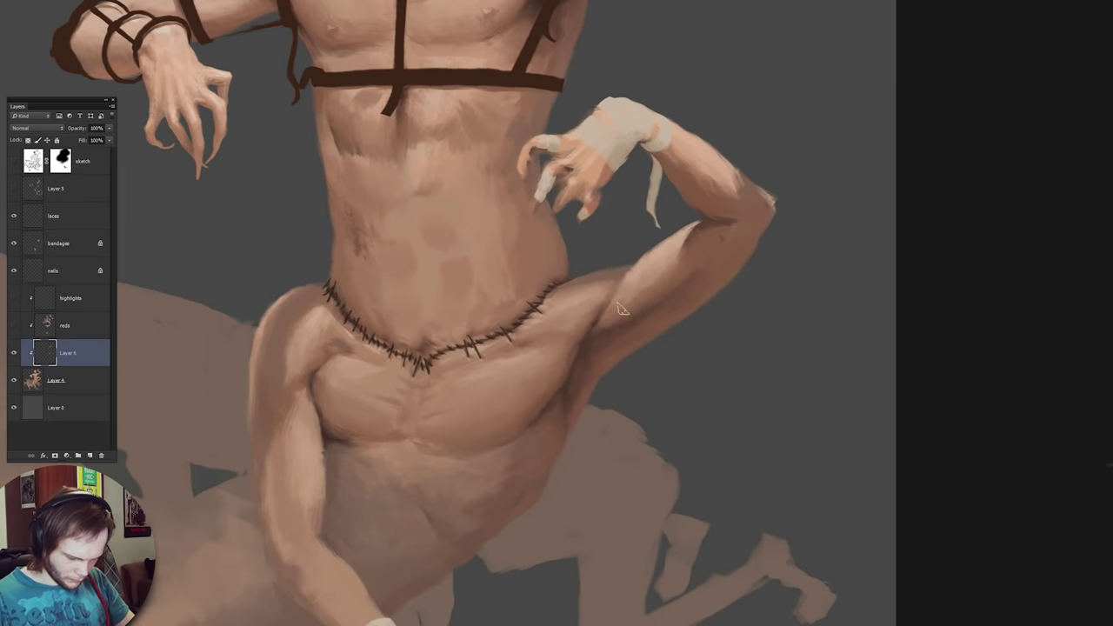
{"action": "key", "text": "alt+bracketleft"}
{"action": "left_click_drag", "start_coordinate": [621, 279], "coordinate": [657, 249]}
{"action": "key", "text": "alt+bracketright"}
{"action": "left_click_drag", "start_coordinate": [706, 221], "coordinate": [721, 240]}
{"action": "key", "text": "alt+bracketleft"}
{"action": "left_click_drag", "start_coordinate": [604, 379], "coordinate": [589, 402]}
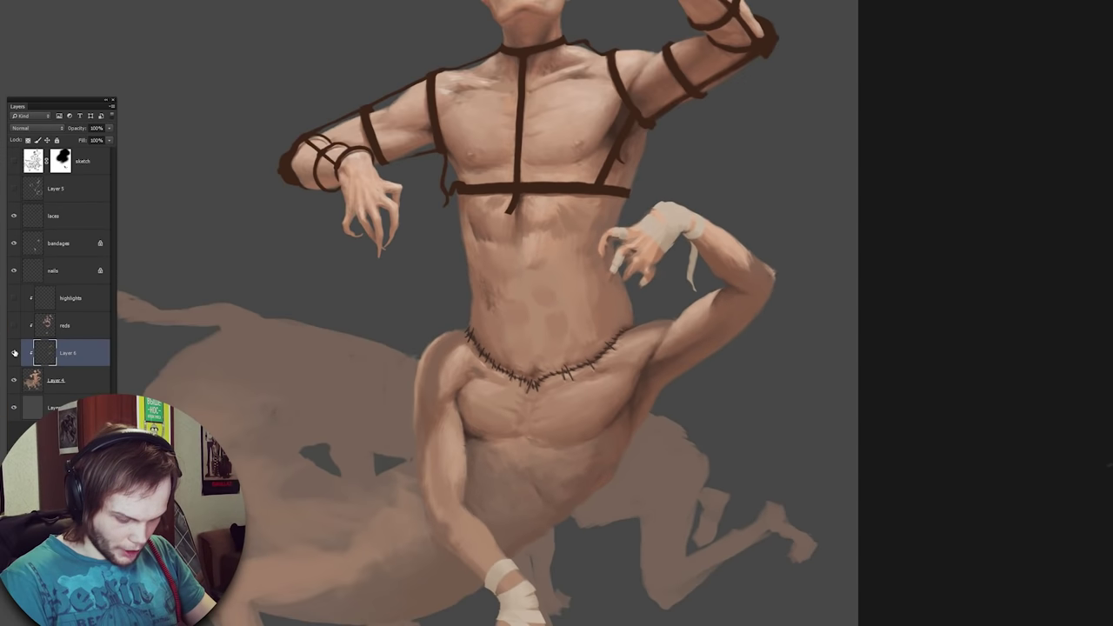
{"action": "left_click", "coordinate": [18, 352]}
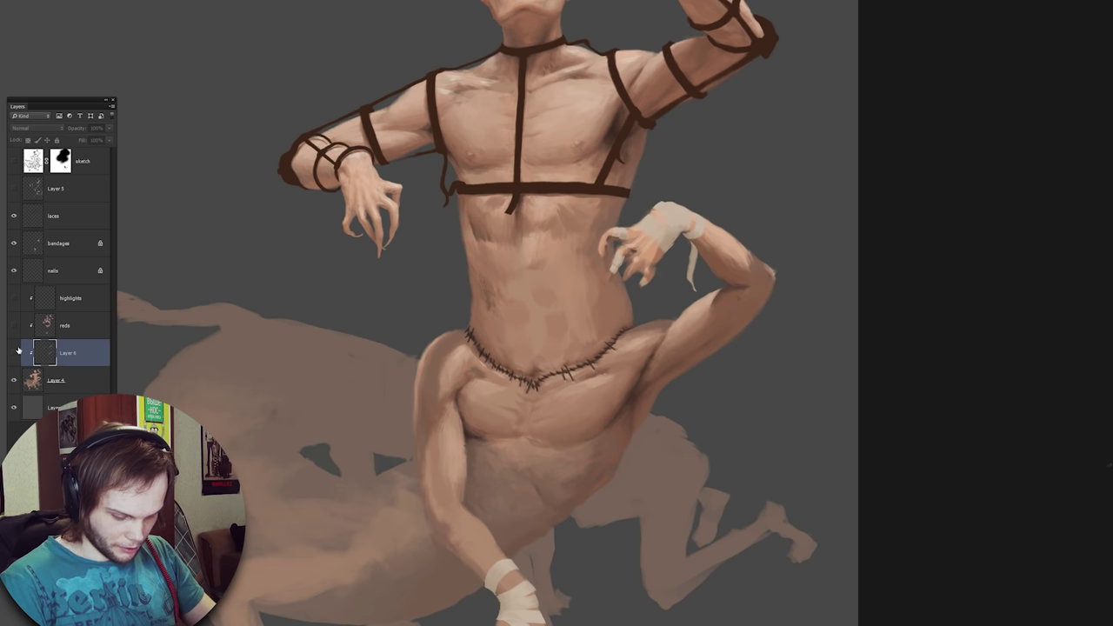
{"action": "left_click", "coordinate": [13, 353]}
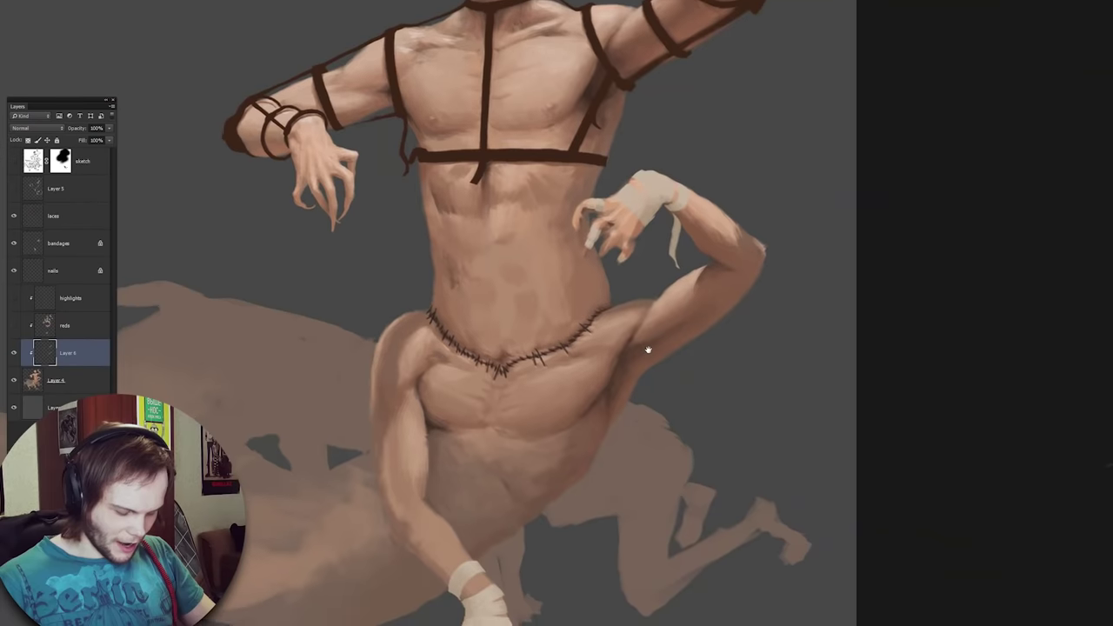
Deepen the shadow in the bent arm's armpit with a sampled dark tone and blend the adjoining upper arm.
{"action": "left_click_drag", "start_coordinate": [648, 350], "coordinate": [642, 347]}
{"action": "scroll", "coordinate": [639, 348], "scroll_direction": "up", "scroll_amount": 1}
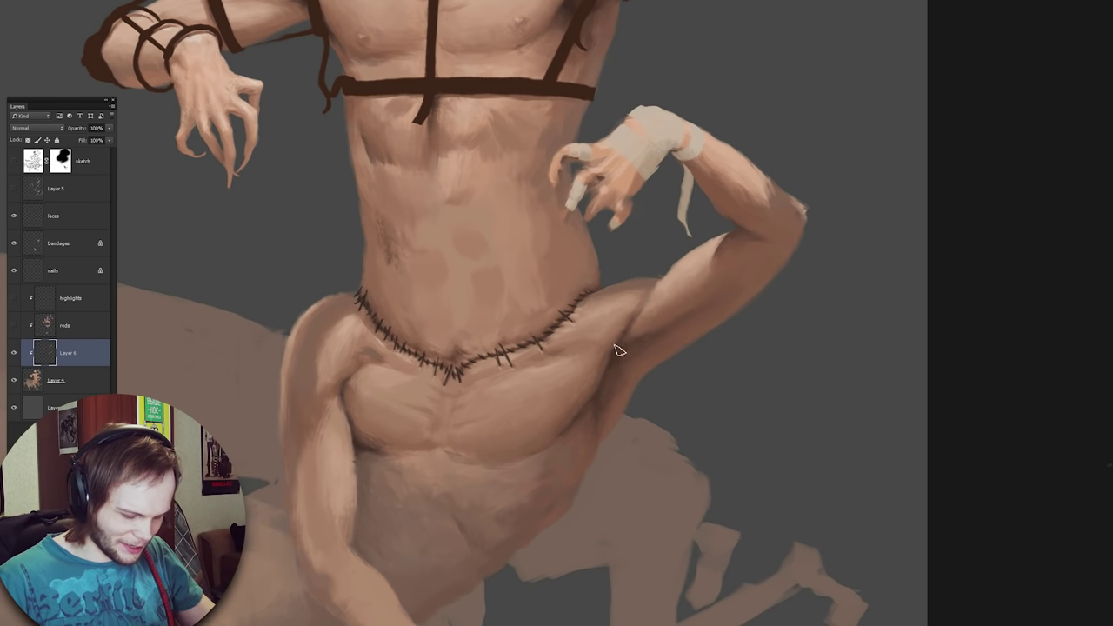
{"action": "left_click", "coordinate": [613, 361], "text": "alt"}
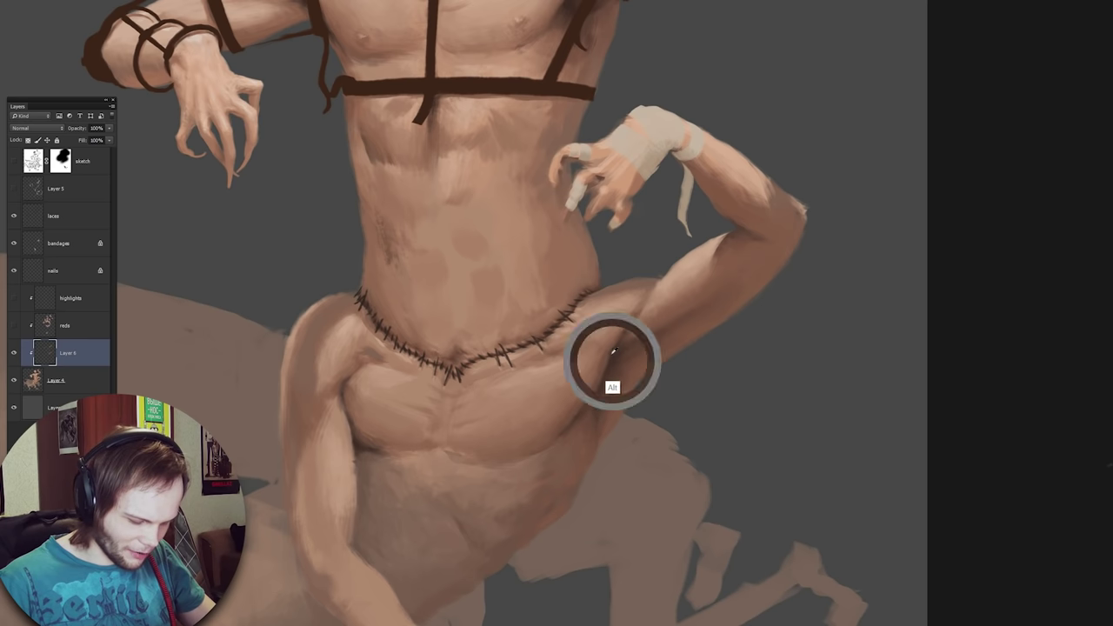
{"action": "left_click_drag", "start_coordinate": [600, 398], "coordinate": [578, 372]}
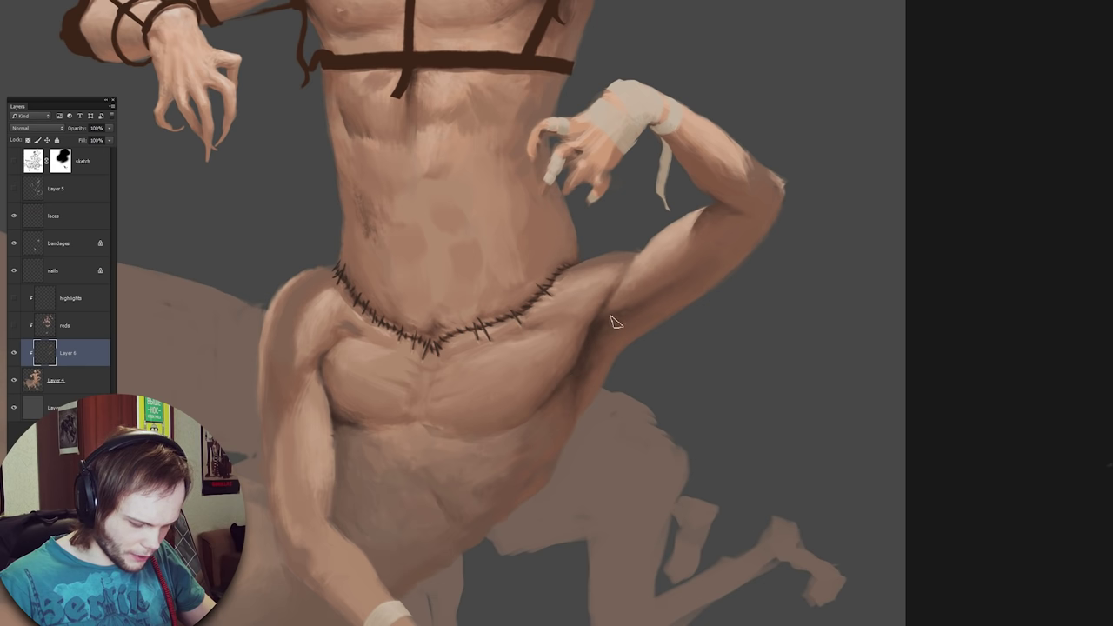
{"action": "left_click", "coordinate": [654, 248], "text": "ctrl"}
{"action": "left_click_drag", "start_coordinate": [653, 249], "coordinate": [679, 228]}
{"action": "left_click", "coordinate": [643, 274], "text": "ctrl"}
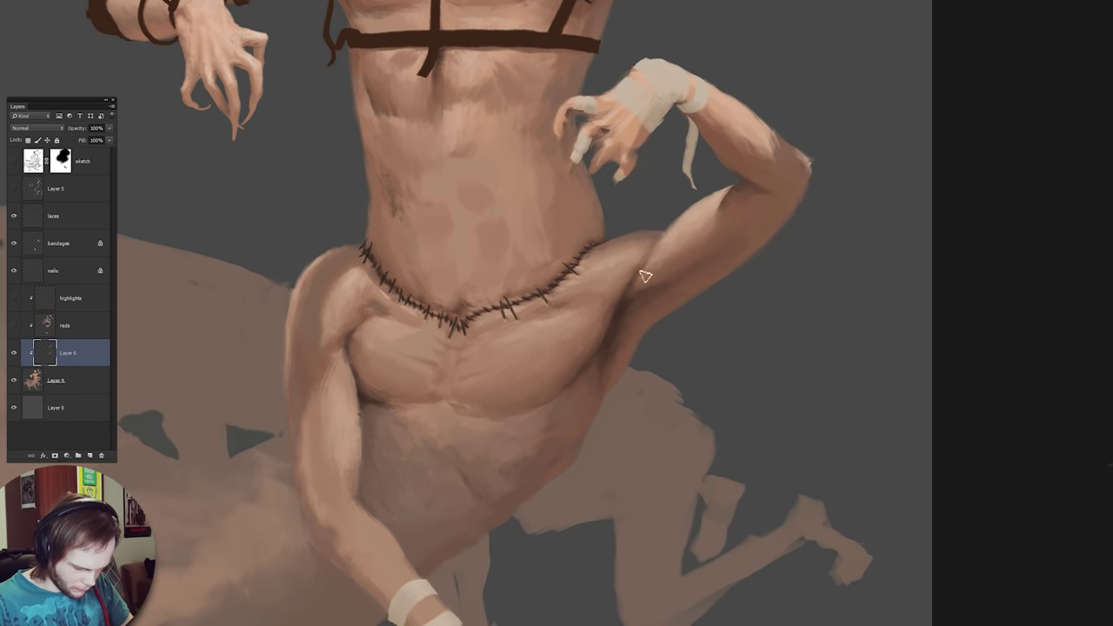
{"action": "left_click_drag", "start_coordinate": [655, 362], "coordinate": [635, 362]}
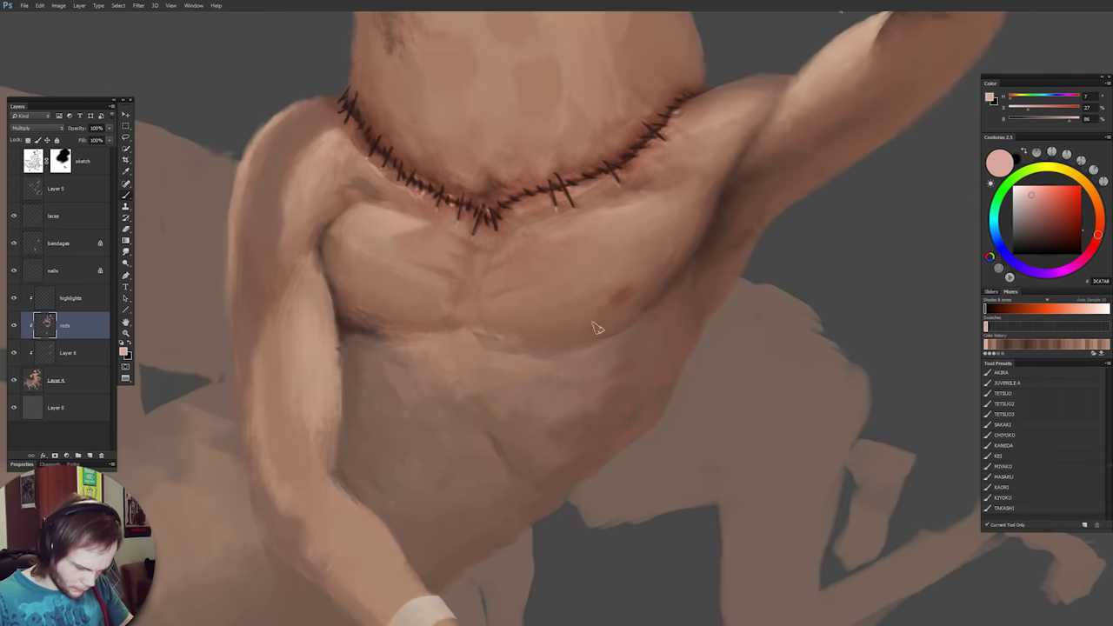
Paint a nipple and reshape the shading under the lower torso's chest muscles.
{"action": "left_click", "coordinate": [596, 325], "text": "ctrl"}
{"action": "left_click_drag", "start_coordinate": [622, 325], "coordinate": [601, 415]}
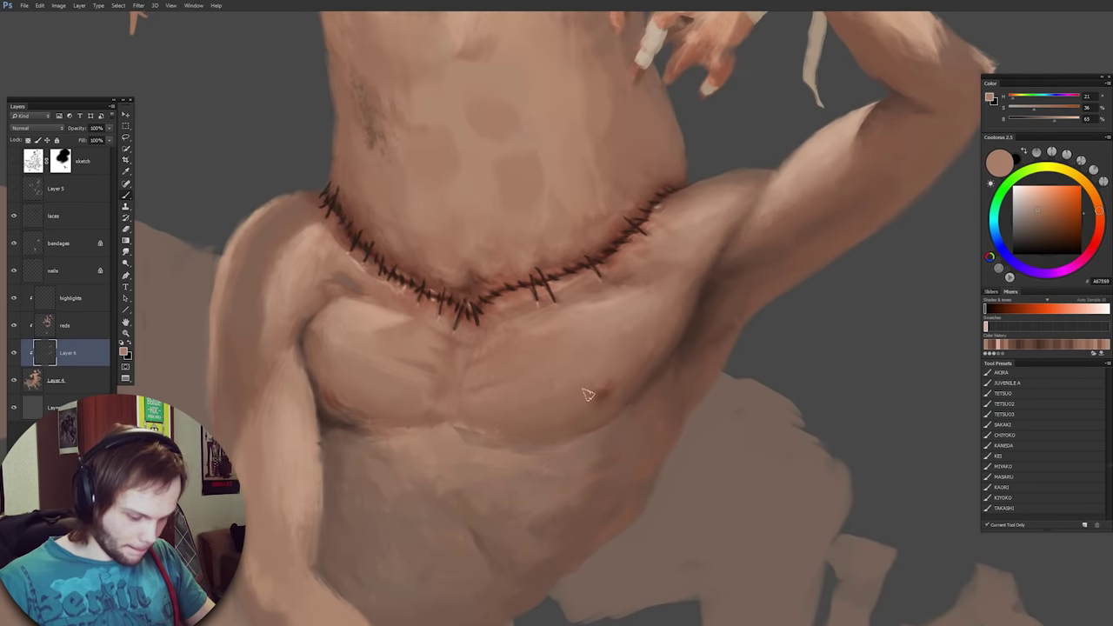
{"action": "left_click_drag", "start_coordinate": [342, 413], "coordinate": [431, 600]}
Sample skin tones around the mouth and chin and paint them onto the neck and upper chest.
{"action": "left_click", "coordinate": [517, 263], "text": "alt"}
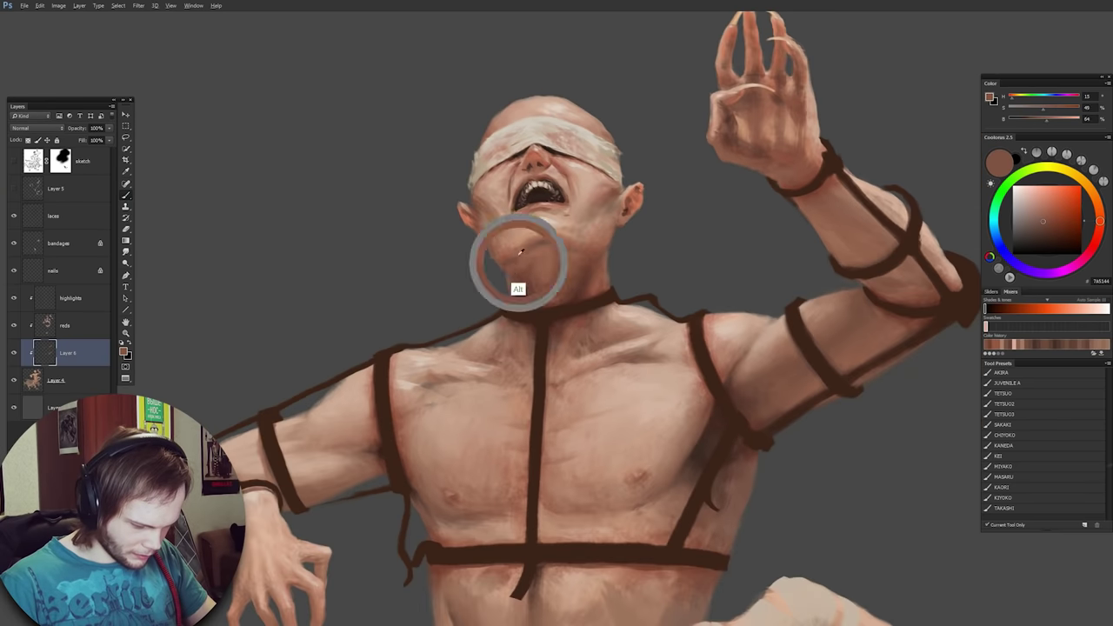
{"action": "left_click", "coordinate": [553, 214], "text": "alt"}
{"action": "left_click", "coordinate": [488, 229], "text": "alt"}
{"action": "left_click_drag", "start_coordinate": [556, 261], "coordinate": [662, 338]}
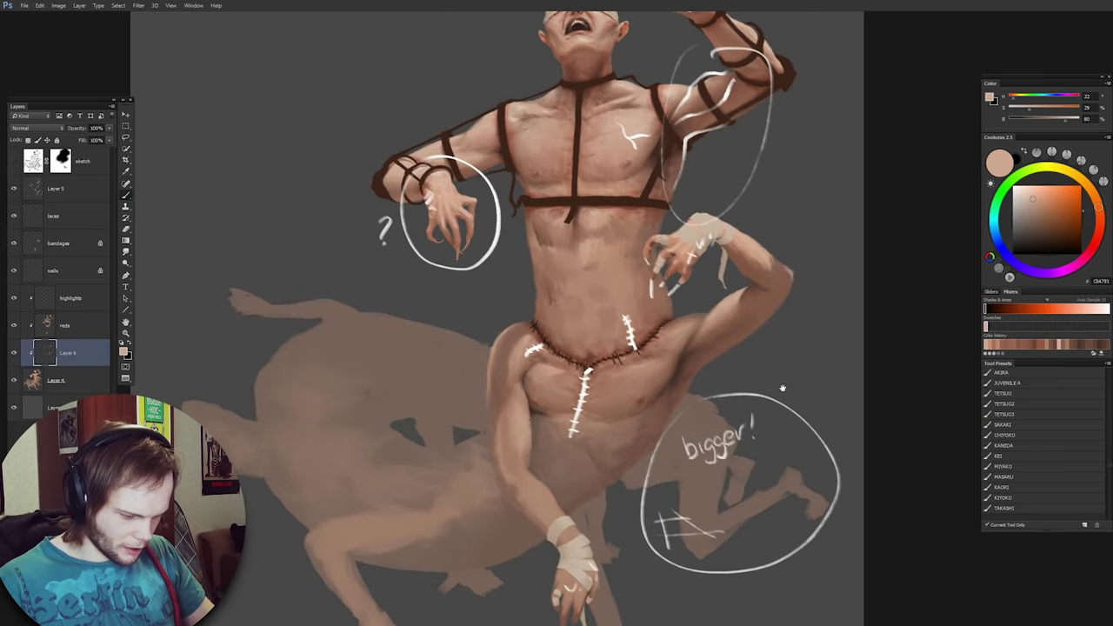
Shade the creature's hind body and folded rear leg with a sampled dark brown, following the sketch.
{"action": "left_click_drag", "start_coordinate": [782, 388], "coordinate": [808, 484]}
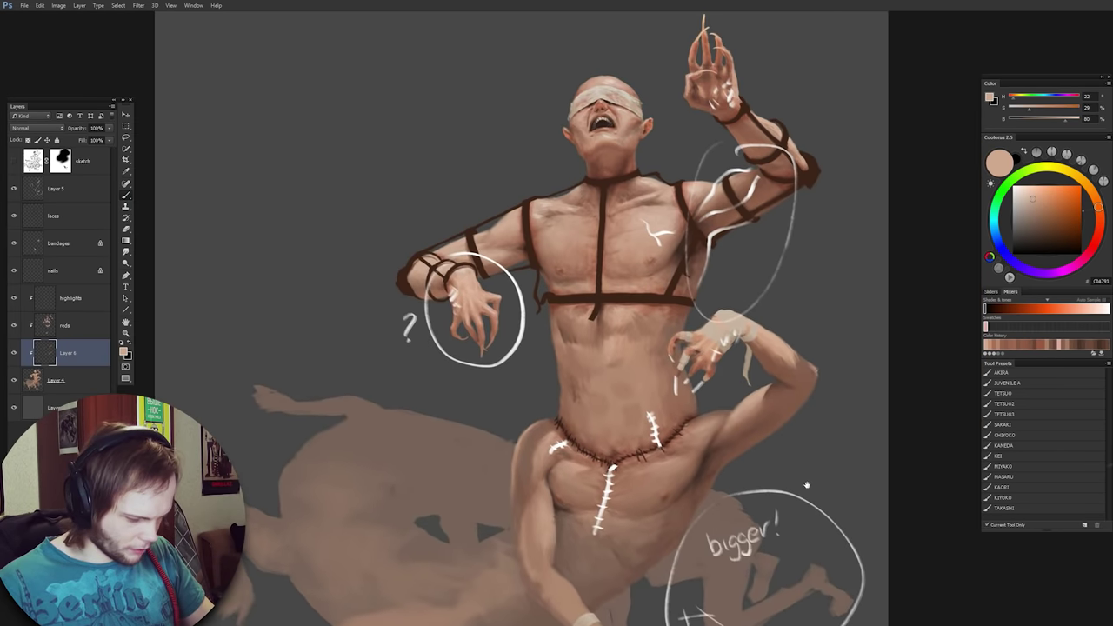
{"action": "left_click_drag", "start_coordinate": [826, 416], "coordinate": [837, 187]}
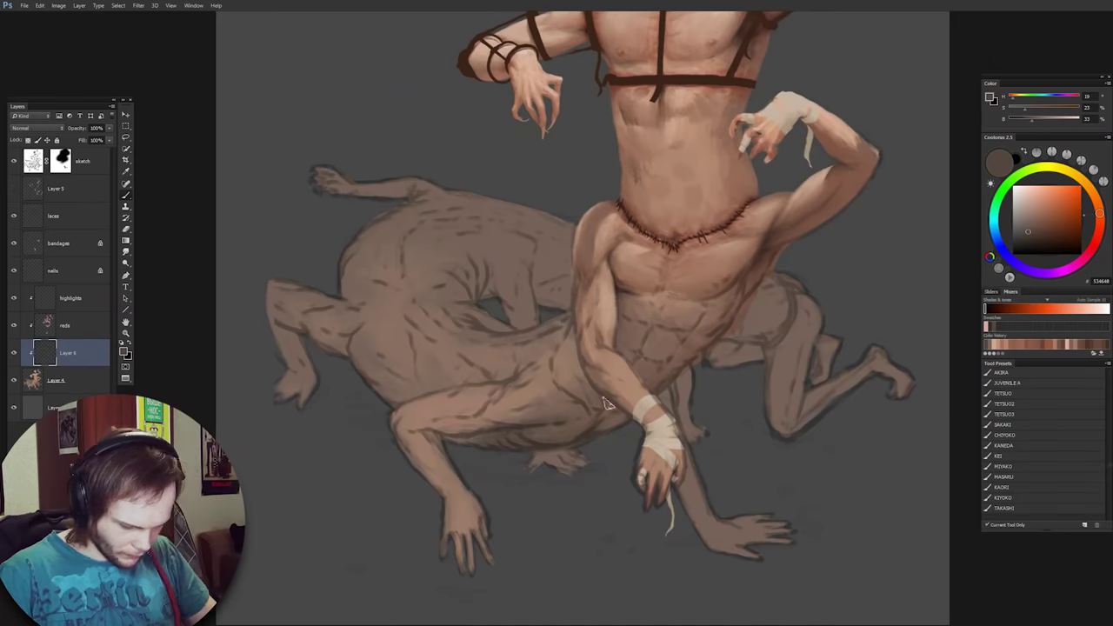
{"action": "left_click", "coordinate": [547, 287], "text": "alt"}
{"action": "left_click_drag", "start_coordinate": [287, 314], "coordinate": [361, 369]}
{"action": "left_click_drag", "start_coordinate": [787, 409], "coordinate": [812, 348]}
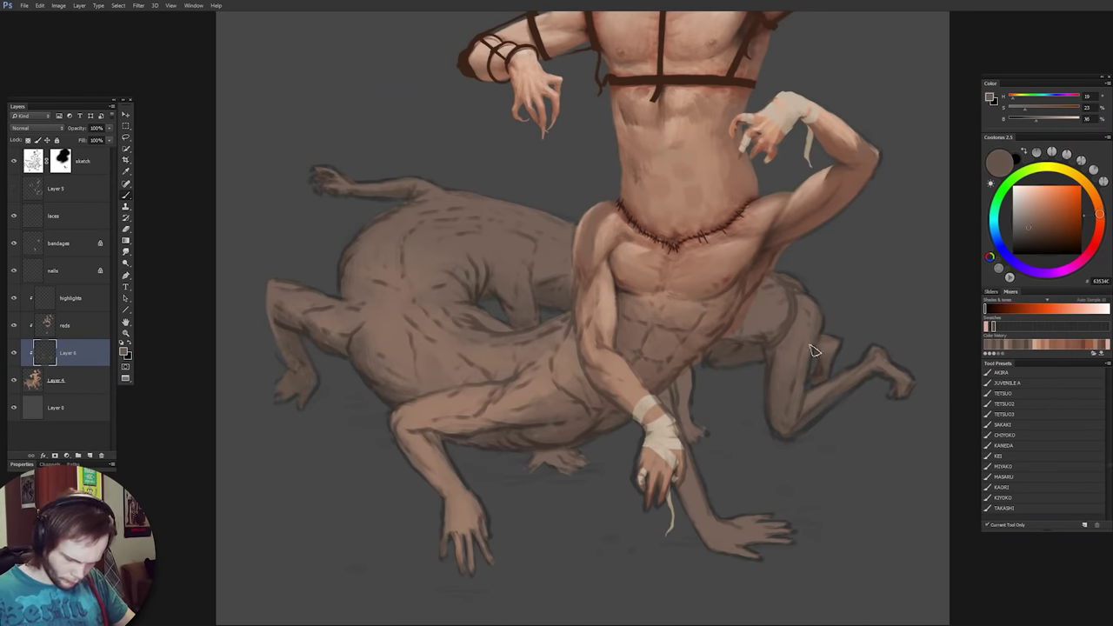
Sample brown tones and darken the belly, the far supporting arm and the rear thigh.
{"action": "left_click", "coordinate": [547, 363], "text": "alt"}
{"action": "mouse_move", "coordinate": [564, 347]}
{"action": "left_mouse_down"}
{"action": "mouse_move", "coordinate": [547, 362]}
{"action": "mouse_move", "coordinate": [545, 427]}
{"action": "mouse_move", "coordinate": [522, 470]}
{"action": "mouse_move", "coordinate": [548, 483]}
{"action": "left_mouse_up"}
{"action": "left_click_drag", "start_coordinate": [665, 404], "coordinate": [676, 448]}
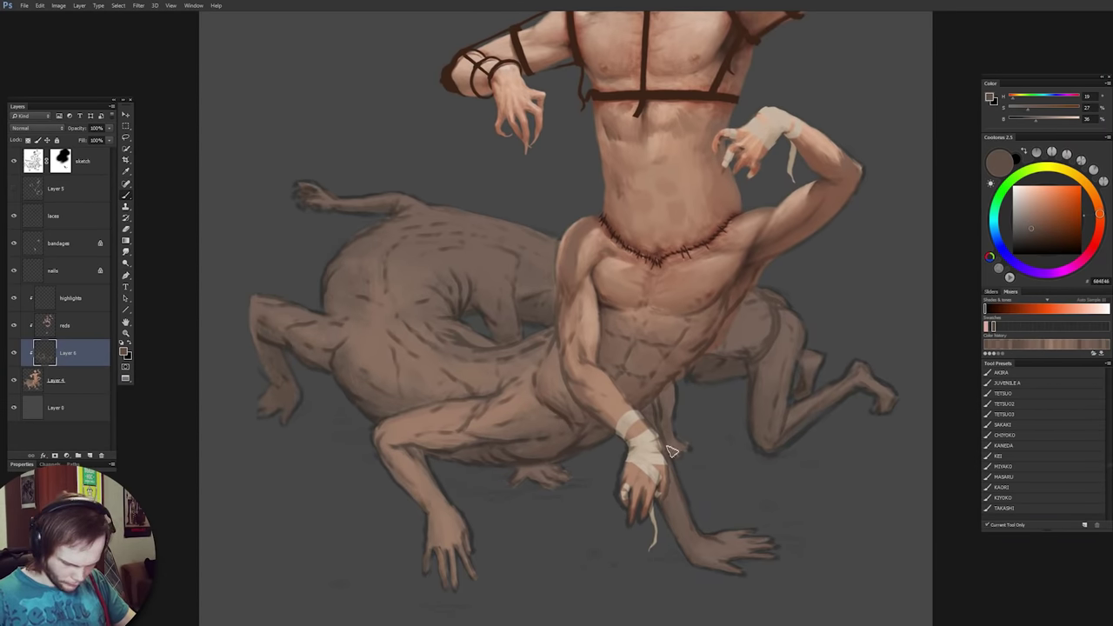
{"action": "left_click", "coordinate": [739, 352], "text": "alt"}
{"action": "left_click_drag", "start_coordinate": [770, 335], "coordinate": [741, 369]}
Hide the sketch layer, paint the inner fold of the hind body with a sampled tone, and show the sketch again.
{"action": "left_click", "coordinate": [14, 161]}
{"action": "left_click", "coordinate": [454, 331], "text": "alt"}
{"action": "left_click_drag", "start_coordinate": [454, 331], "coordinate": [415, 318]}
{"action": "left_click", "coordinate": [14, 161]}
On the base figure layer, hide the sketch, lasso the rear foot's edge and clear the selection.
{"action": "left_click", "coordinate": [56, 380]}
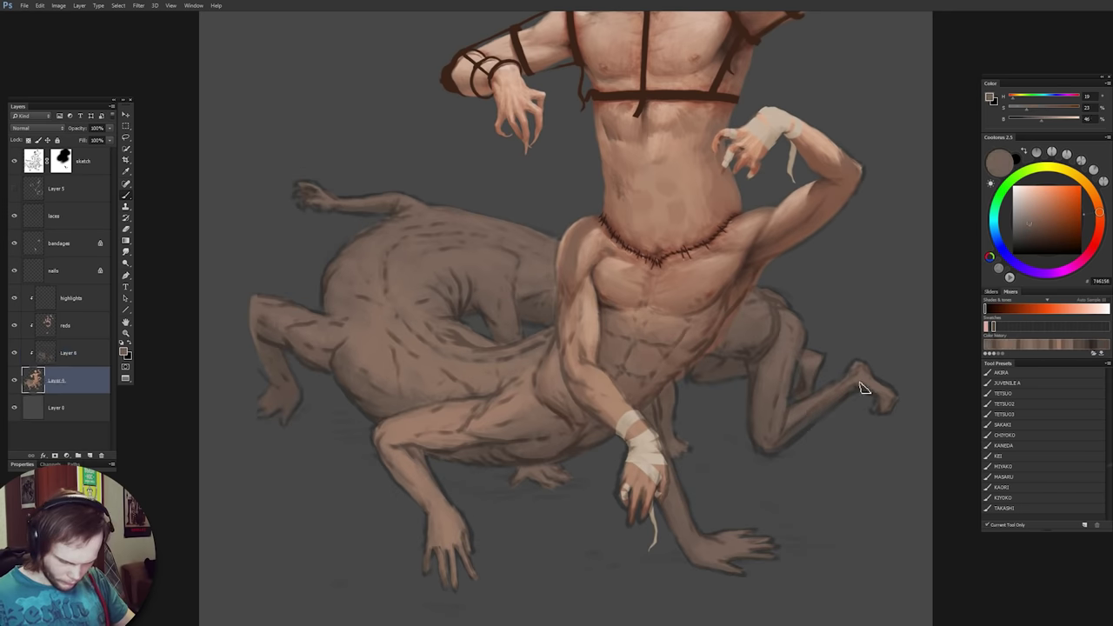
{"action": "left_click", "coordinate": [14, 161]}
{"action": "key", "text": "l"}
{"action": "left_click_drag", "start_coordinate": [904, 429], "coordinate": [892, 445]}
{"action": "key", "text": "ctrl+d"}
Sample a tone near the front hand with the brush, fit the painting to the screen and toggle the clipped layer.
{"action": "left_click", "coordinate": [68, 353]}
{"action": "key", "text": "b"}
{"action": "left_click", "coordinate": [55, 380]}
{"action": "left_click", "coordinate": [415, 462], "text": "alt"}
{"action": "key", "text": "ctrl+0"}
{"action": "left_click", "coordinate": [68, 353]}
{"action": "left_click", "coordinate": [13, 355]}
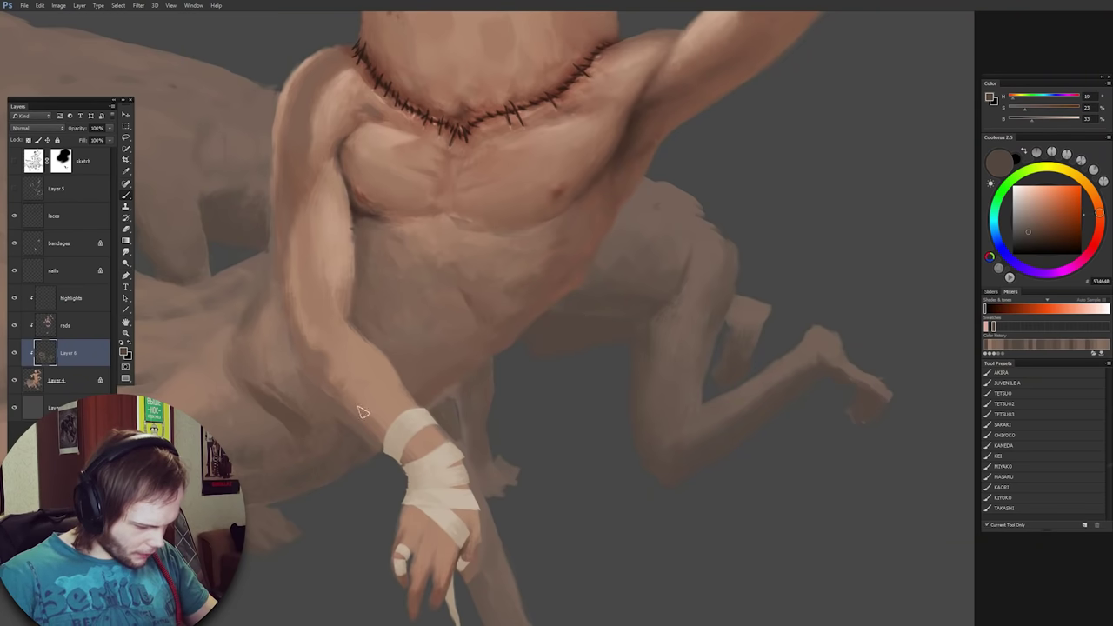
Sample the shadow brown, enable Auto Sample for the colour mixer and pick a darker shade from the tones strip.
{"action": "left_click", "coordinate": [588, 358], "text": "alt"}
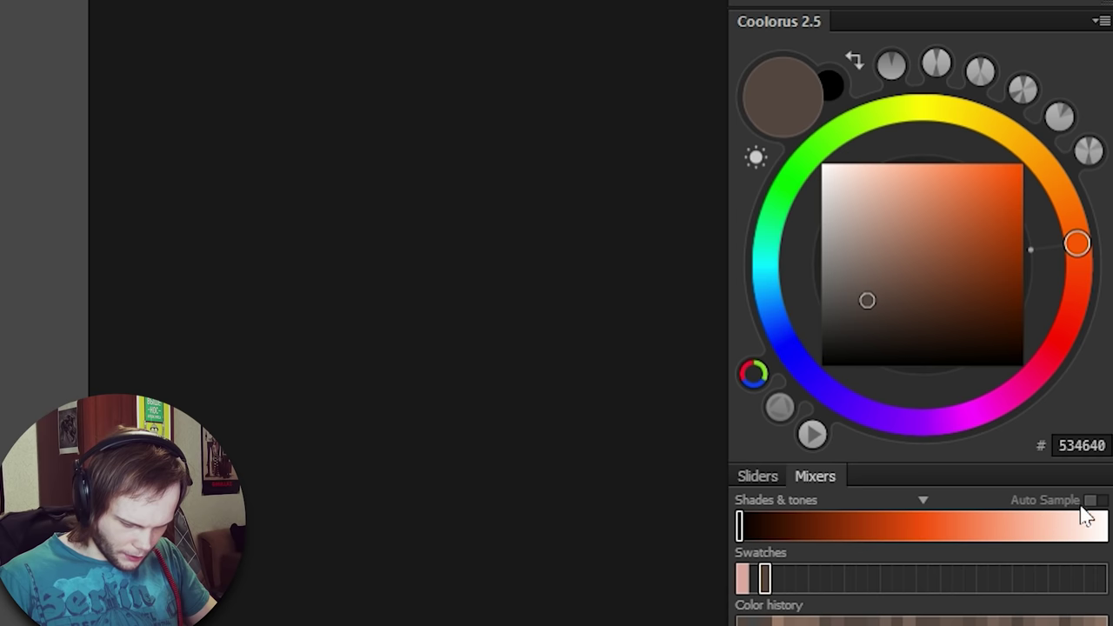
{"action": "left_click", "coordinate": [1083, 504]}
{"action": "left_click", "coordinate": [867, 526]}
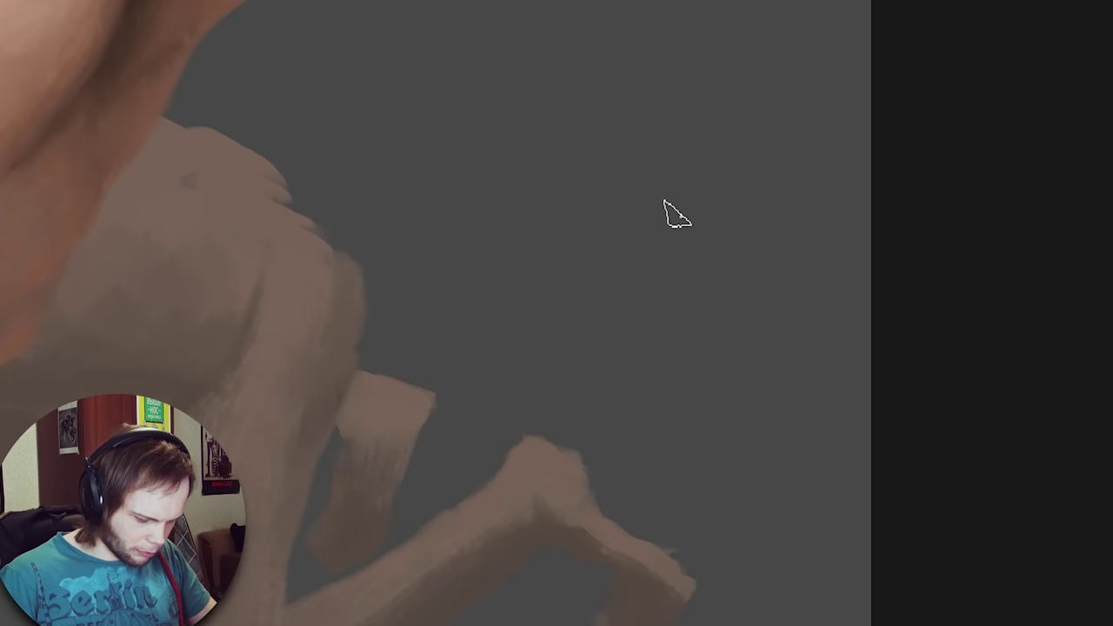
Paint a dark brown stroke on the empty background beside the creature and sample its colour.
{"action": "mouse_move", "coordinate": [667, 214]}
{"action": "left_mouse_down"}
{"action": "mouse_move", "coordinate": [634, 301]}
{"action": "mouse_move", "coordinate": [650, 235]}
{"action": "left_mouse_up"}
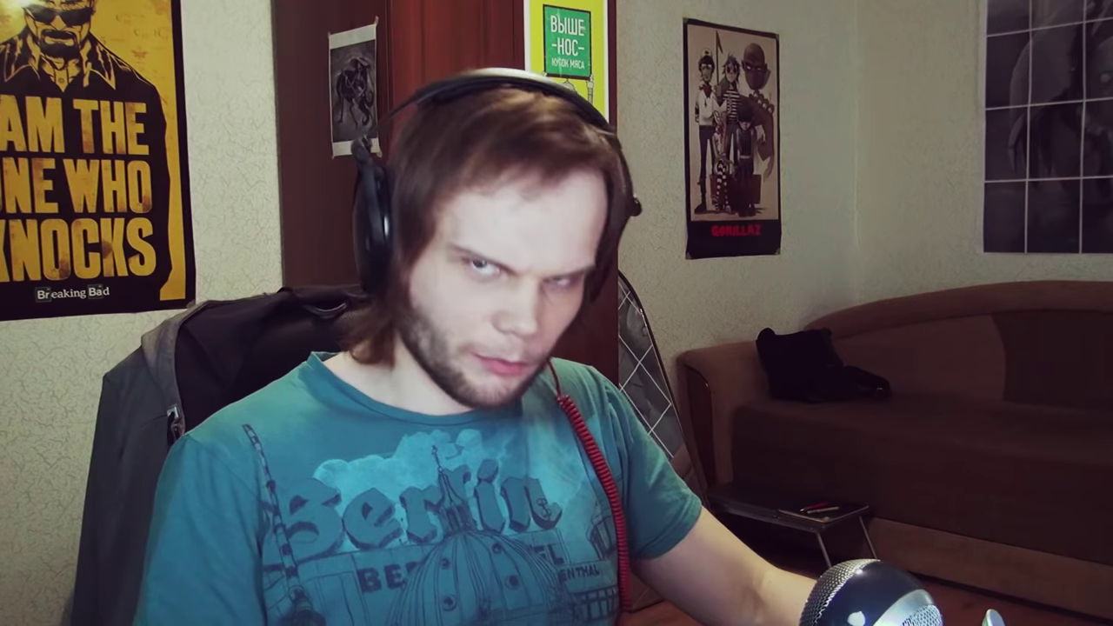
{"action": "key", "text": "alt"}
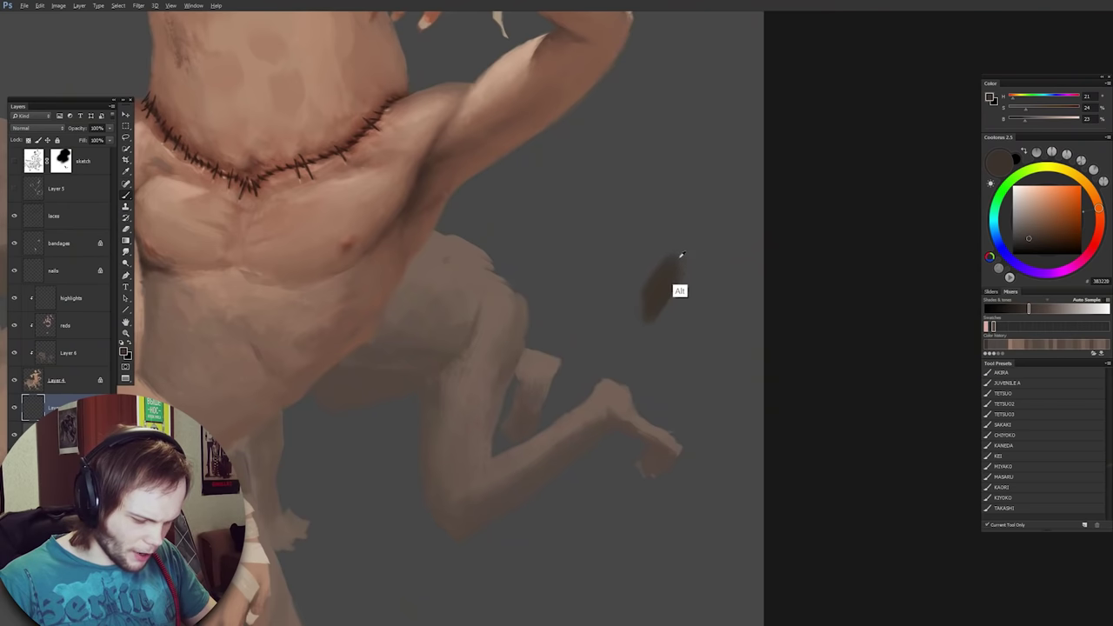
{"action": "left_click", "coordinate": [681, 256], "text": "alt"}
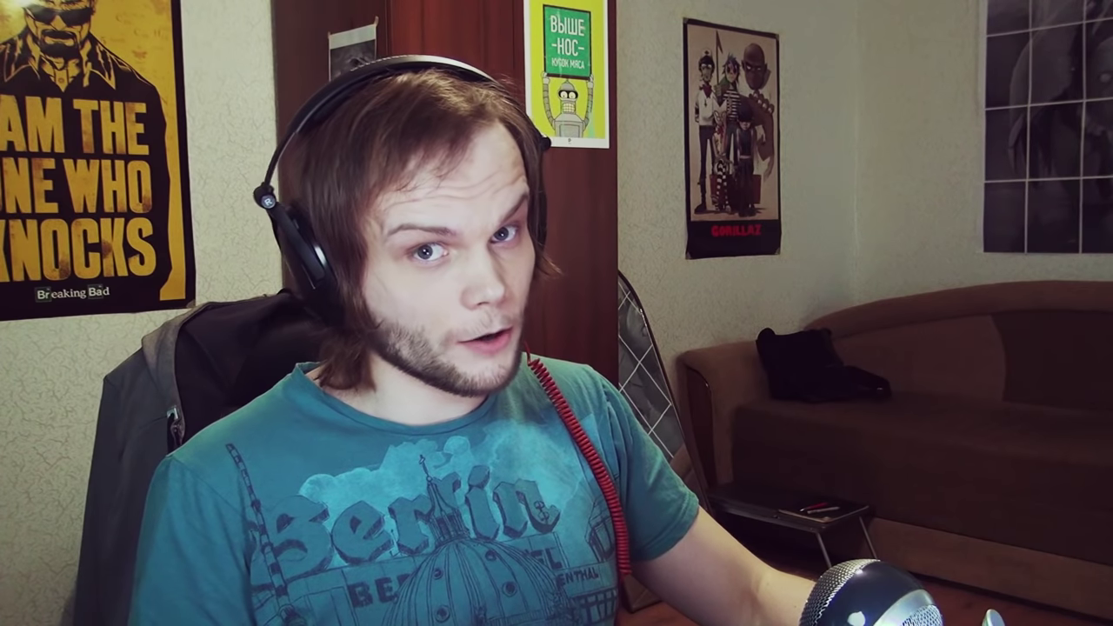
Merge the clipped layer above the base figure layer down into it.
{"action": "key", "text": "ctrl"}
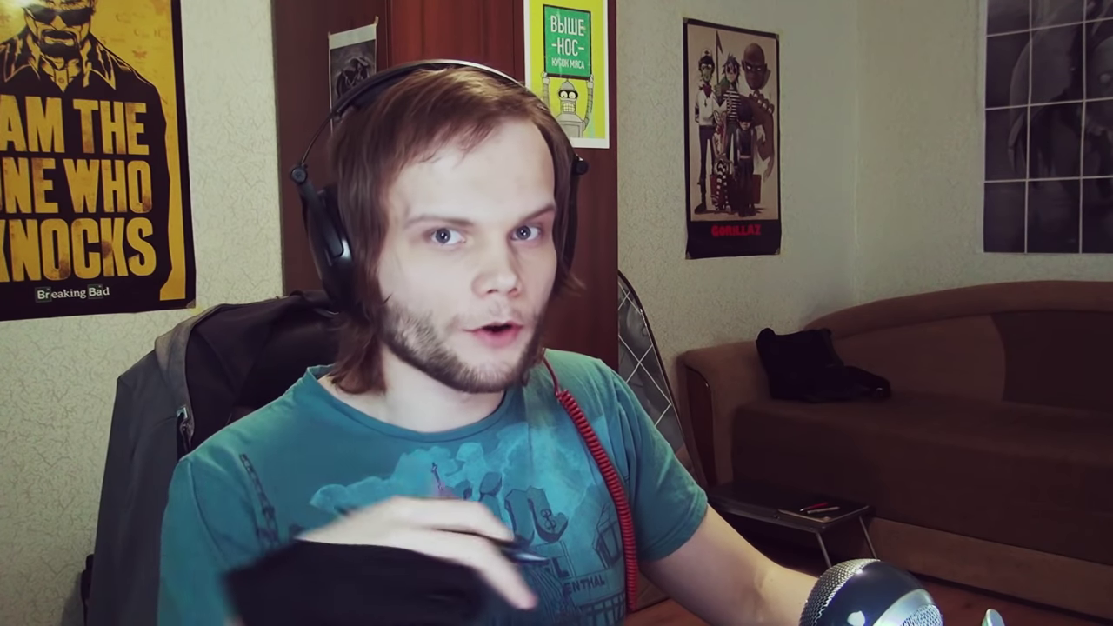
{"action": "key", "text": "alt+["}
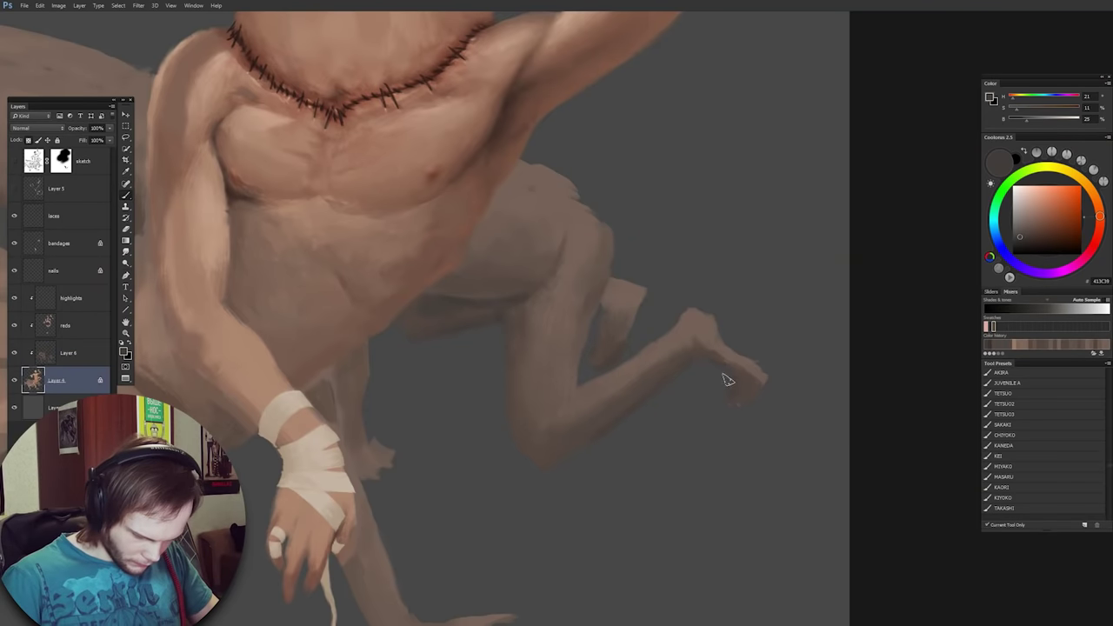
{"action": "key", "text": "alt+]"}
{"action": "key", "text": "ctrl+e"}
{"action": "key", "text": "f"}
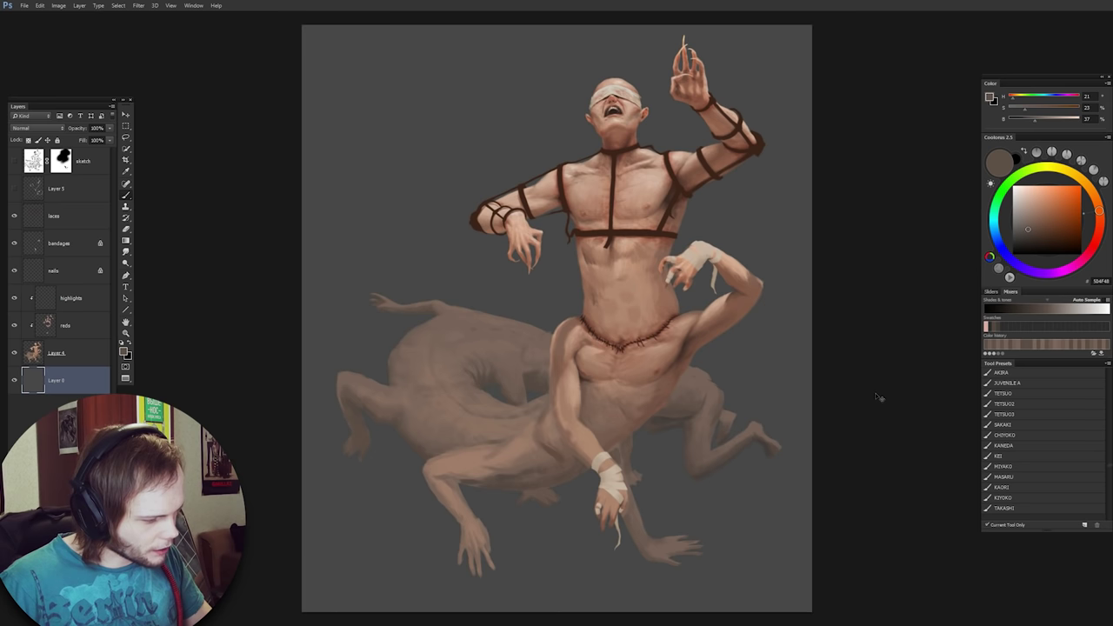
Duplicate the grey background layer, darken the copy with a Hue/Saturation adjustment and merge it down.
{"action": "key", "text": "ctrl+j"}
{"action": "key", "text": "ctrl+u"}
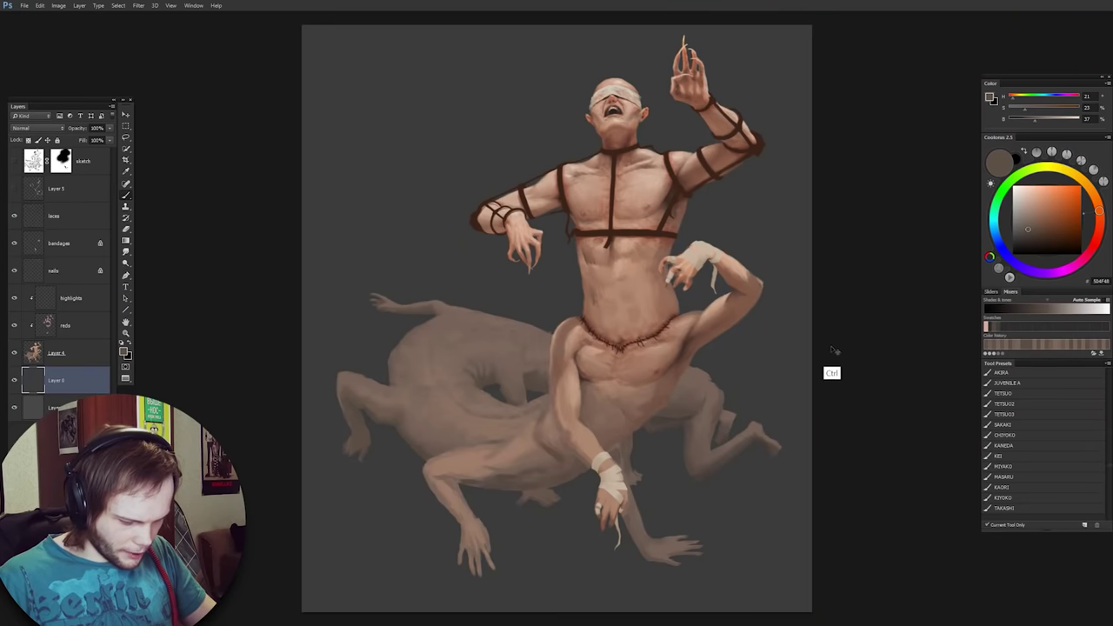
{"action": "key", "text": "ctrl+e"}
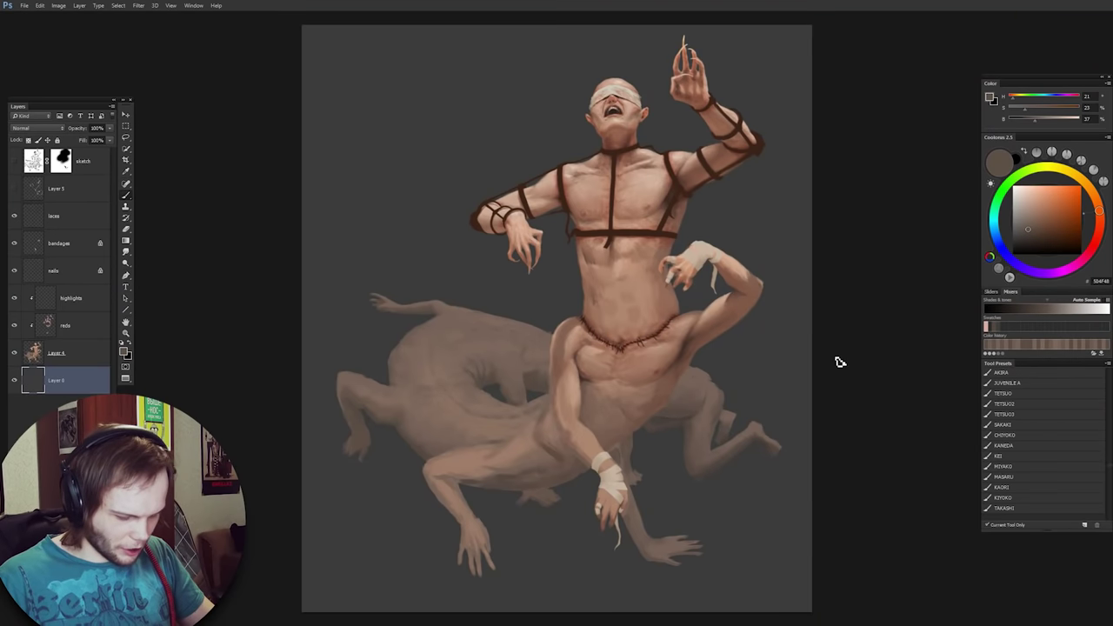
On the base figure layer, sample nearby skin tones and refine the fingers of the front supporting hand with the brush.
{"action": "left_click", "coordinate": [66, 353]}
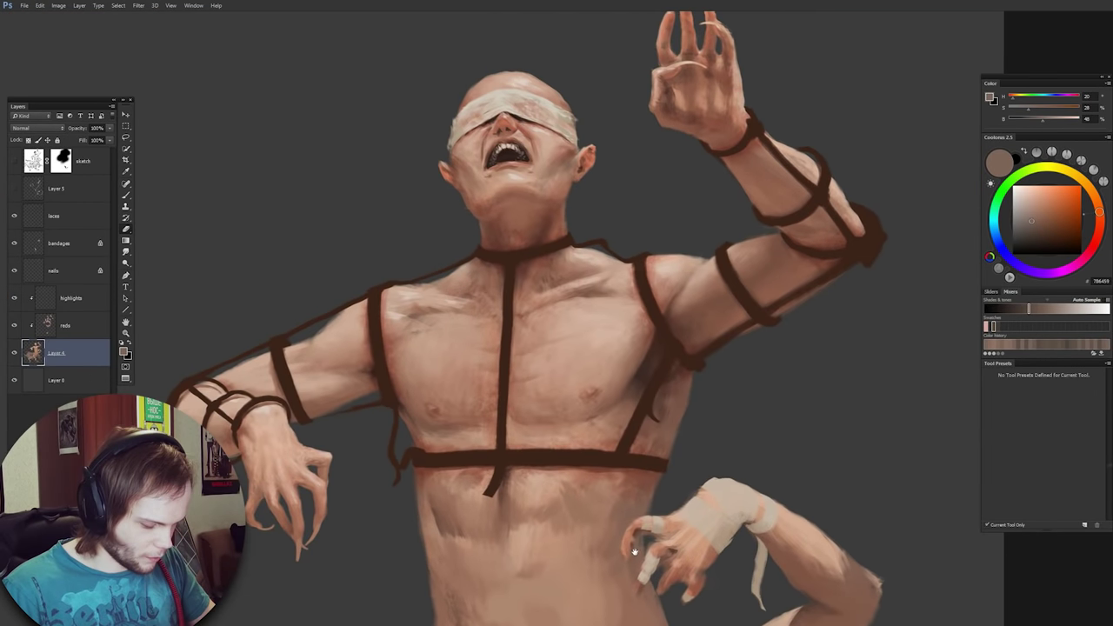
{"action": "left_click_drag", "start_coordinate": [638, 560], "coordinate": [681, 143]}
{"action": "left_click_drag", "start_coordinate": [587, 402], "coordinate": [671, 150]}
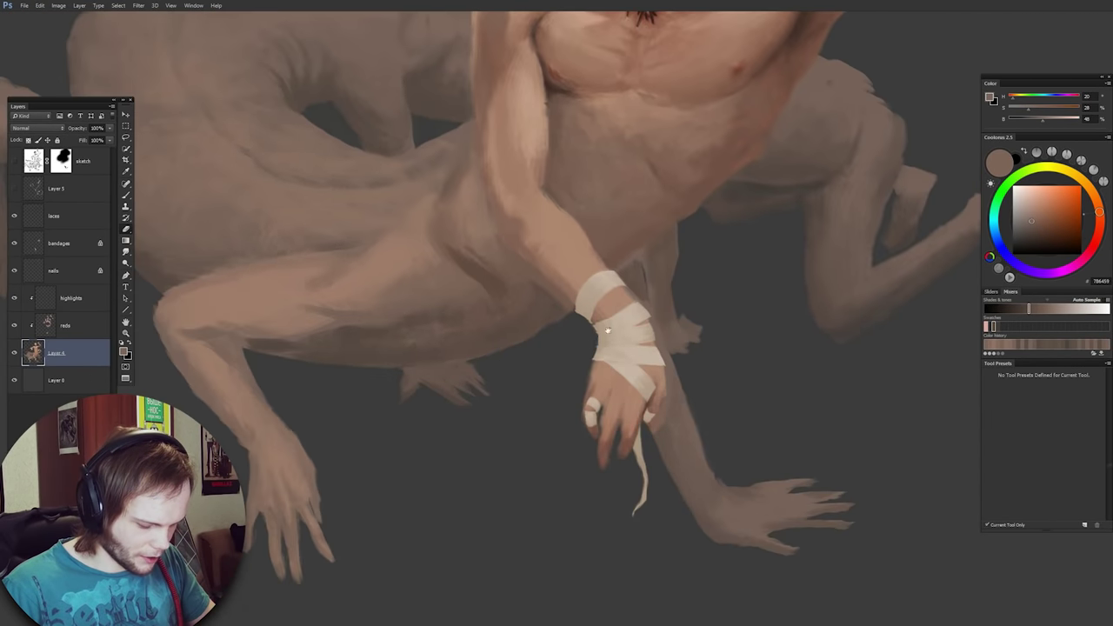
{"action": "left_click_drag", "start_coordinate": [435, 459], "coordinate": [542, 340]}
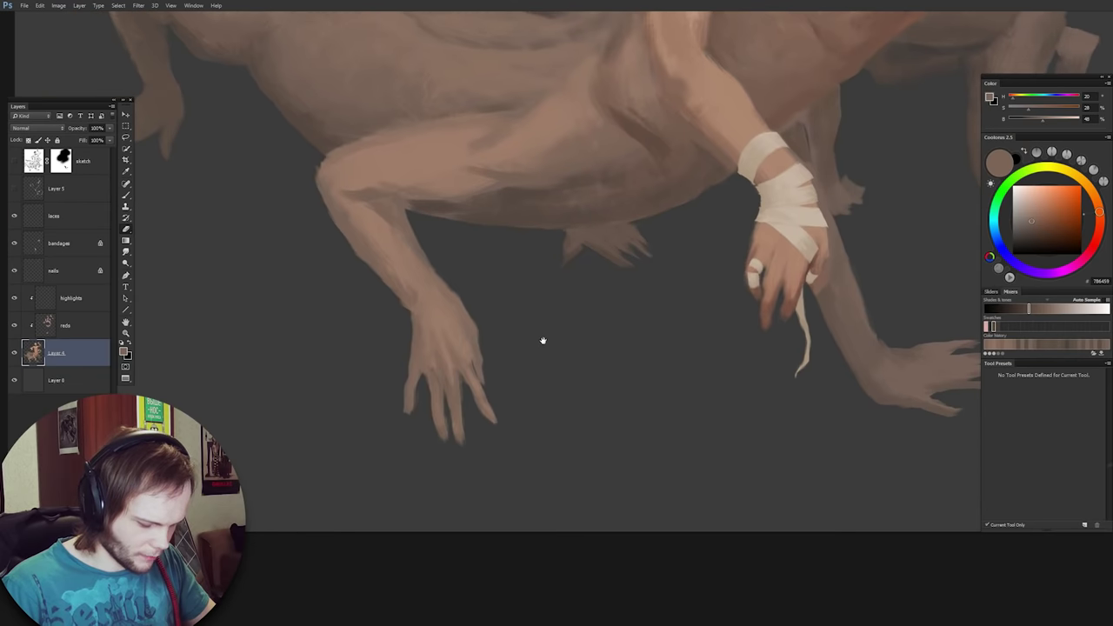
{"action": "left_click_drag", "start_coordinate": [503, 433], "coordinate": [365, 508]}
{"action": "key", "text": "b"}
{"action": "left_click", "coordinate": [322, 511], "text": "alt"}
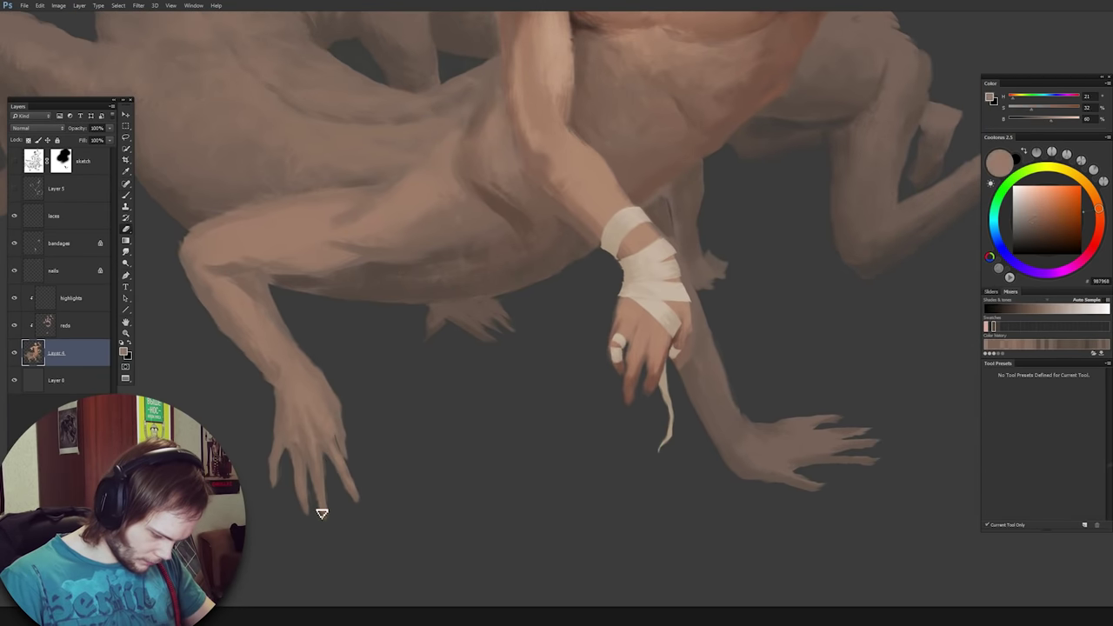
{"action": "left_click", "coordinate": [338, 445], "text": "alt"}
{"action": "left_click_drag", "start_coordinate": [340, 442], "coordinate": [339, 418]}
{"action": "left_click", "coordinate": [341, 450], "text": "alt"}
{"action": "scroll", "coordinate": [341, 450], "scroll_direction": "up", "scroll_amount": 1}
{"action": "left_click", "coordinate": [281, 467], "text": "alt"}
{"action": "key", "text": "e"}
Paint over the far supporting hand and its forearm behind the bandaged hand, using tones sampled from them.
{"action": "mouse_move", "coordinate": [809, 411]}
{"action": "left_mouse_down"}
{"action": "mouse_move", "coordinate": [755, 392]}
{"action": "mouse_move", "coordinate": [576, 385]}
{"action": "left_mouse_up"}
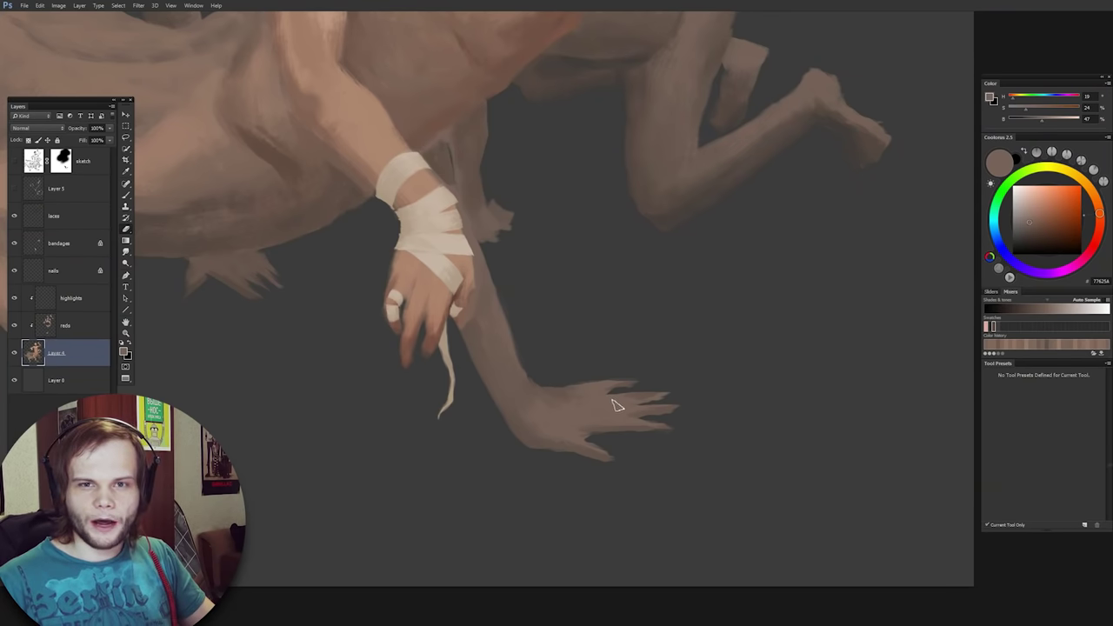
{"action": "key", "text": "b"}
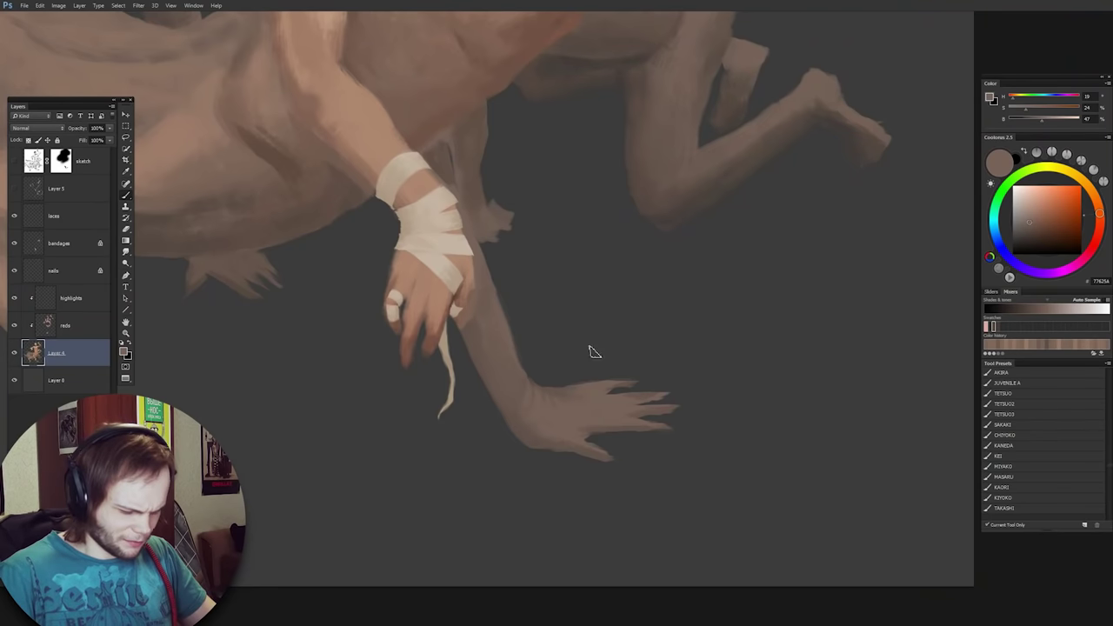
{"action": "mouse_move", "coordinate": [598, 391]}
{"action": "left_mouse_down"}
{"action": "mouse_move", "coordinate": [622, 389]}
{"action": "mouse_move", "coordinate": [663, 409]}
{"action": "left_mouse_up"}
{"action": "left_click", "coordinate": [619, 411], "text": "alt"}
{"action": "left_click", "coordinate": [480, 305], "text": "alt"}
{"action": "mouse_move", "coordinate": [481, 305]}
{"action": "left_mouse_down"}
{"action": "mouse_move", "coordinate": [538, 335]}
{"action": "mouse_move", "coordinate": [474, 361]}
{"action": "left_mouse_up"}
{"action": "mouse_move", "coordinate": [540, 336]}
{"action": "left_mouse_down"}
{"action": "mouse_move", "coordinate": [536, 364]}
{"action": "mouse_move", "coordinate": [509, 377]}
{"action": "mouse_move", "coordinate": [476, 443]}
{"action": "left_mouse_up"}
{"action": "left_click", "coordinate": [492, 348], "text": "alt"}
Clean the outline of the far forearm and hand with the eraser, and repaint the spread fingers with sampled skin tones.
{"action": "key", "text": "e"}
{"action": "mouse_move", "coordinate": [444, 485]}
{"action": "left_mouse_down"}
{"action": "mouse_move", "coordinate": [480, 527]}
{"action": "mouse_move", "coordinate": [532, 422]}
{"action": "left_mouse_up"}
{"action": "key", "text": "b"}
{"action": "mouse_move", "coordinate": [558, 377]}
{"action": "left_mouse_down"}
{"action": "mouse_move", "coordinate": [597, 385]}
{"action": "mouse_move", "coordinate": [600, 416]}
{"action": "left_mouse_up"}
{"action": "left_click", "coordinate": [564, 407], "text": "alt"}
{"action": "key", "text": "e"}
{"action": "left_click_drag", "start_coordinate": [610, 478], "coordinate": [642, 458]}
{"action": "left_click_drag", "start_coordinate": [714, 483], "coordinate": [783, 453]}
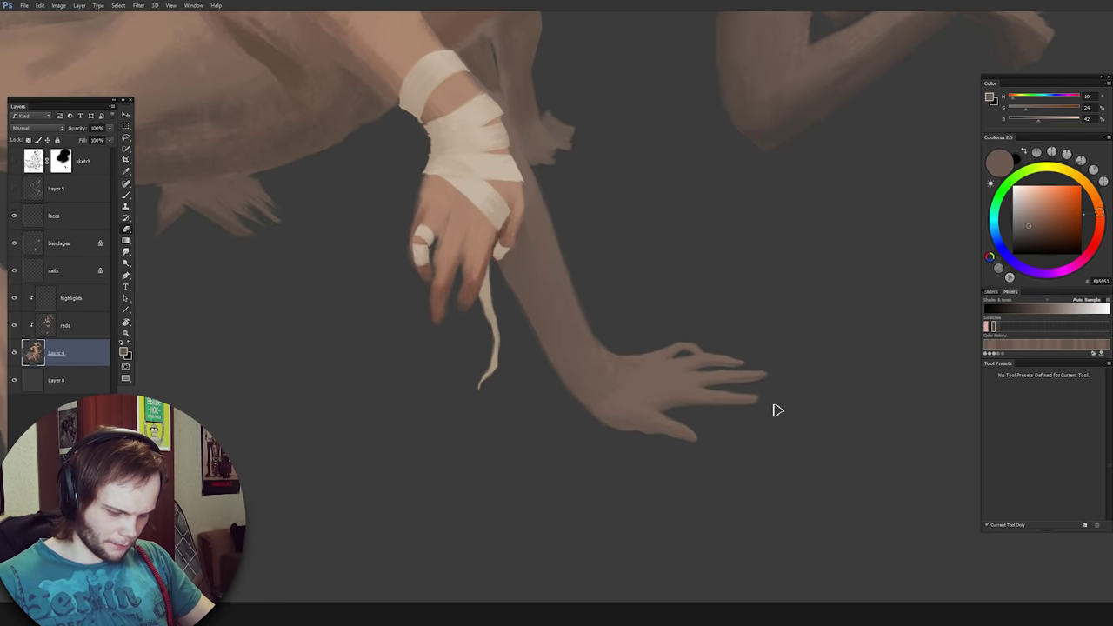
{"action": "key", "text": "b"}
{"action": "left_click", "coordinate": [684, 354], "text": "alt"}
Refine the fingers of the small hand beneath the creature's belly.
{"action": "left_click_drag", "start_coordinate": [469, 397], "coordinate": [783, 412]}
{"action": "left_click_drag", "start_coordinate": [446, 280], "coordinate": [357, 317]}
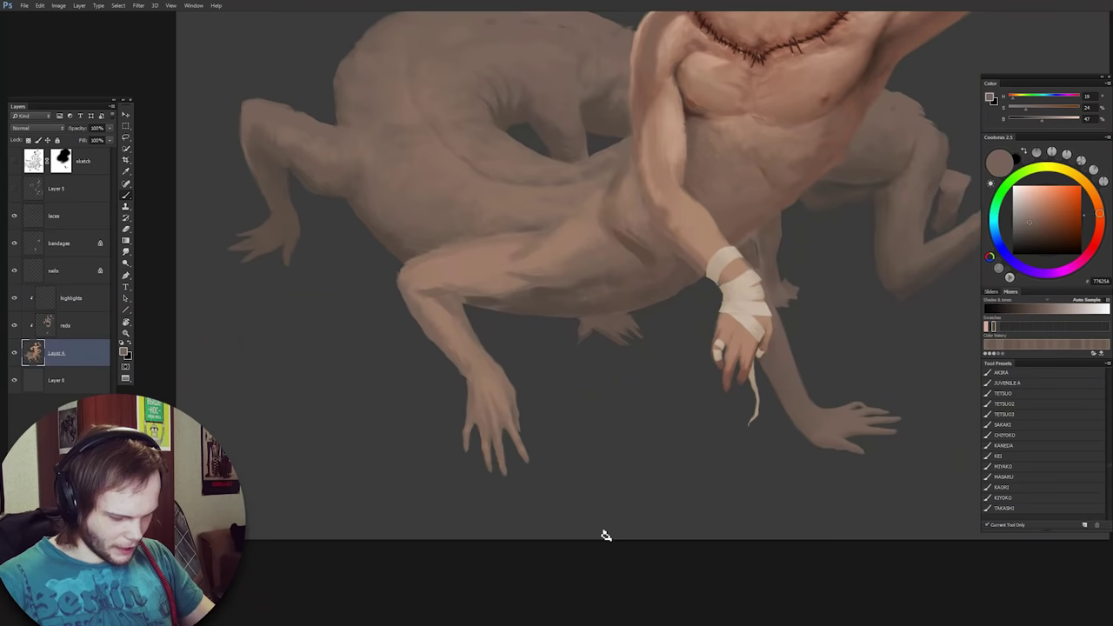
{"action": "scroll", "coordinate": [600, 531], "scroll_direction": "up", "scroll_amount": 5}
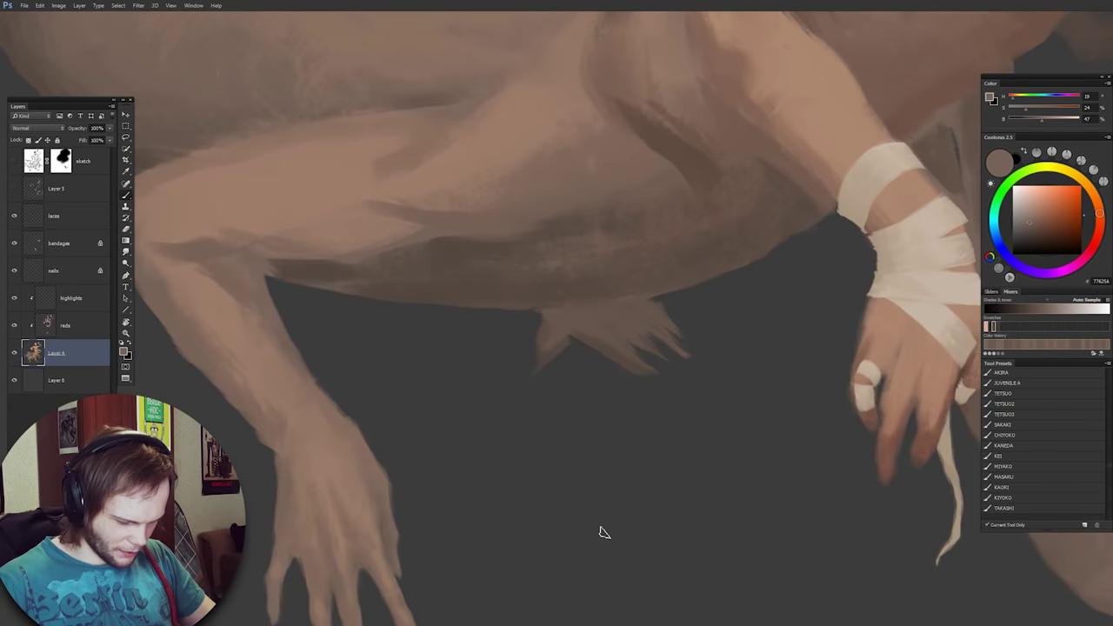
{"action": "left_click_drag", "start_coordinate": [625, 363], "coordinate": [493, 396]}
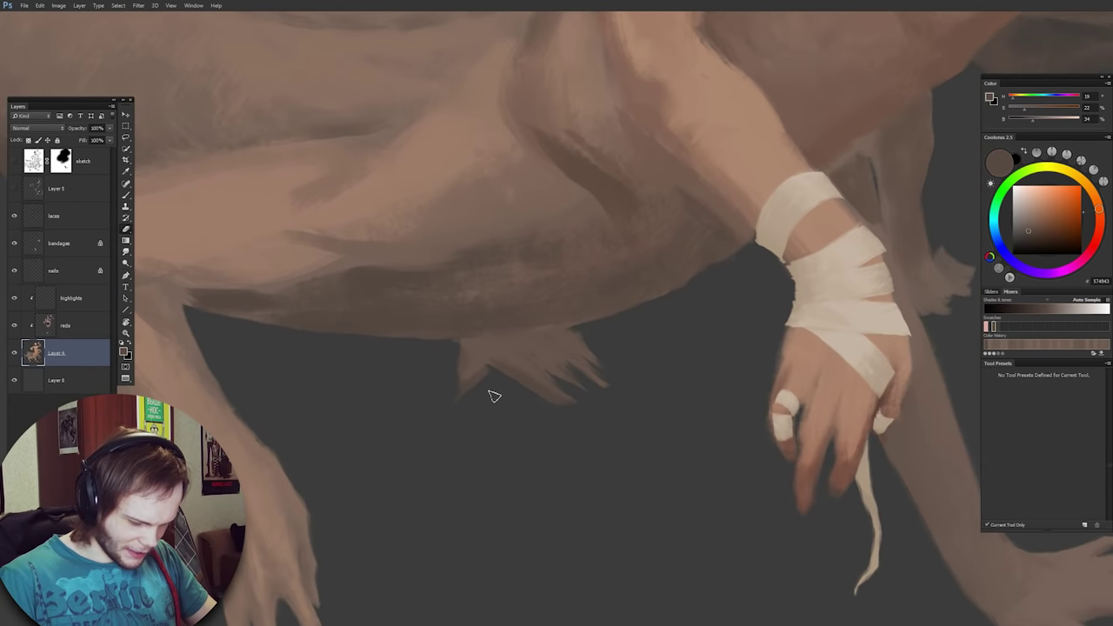
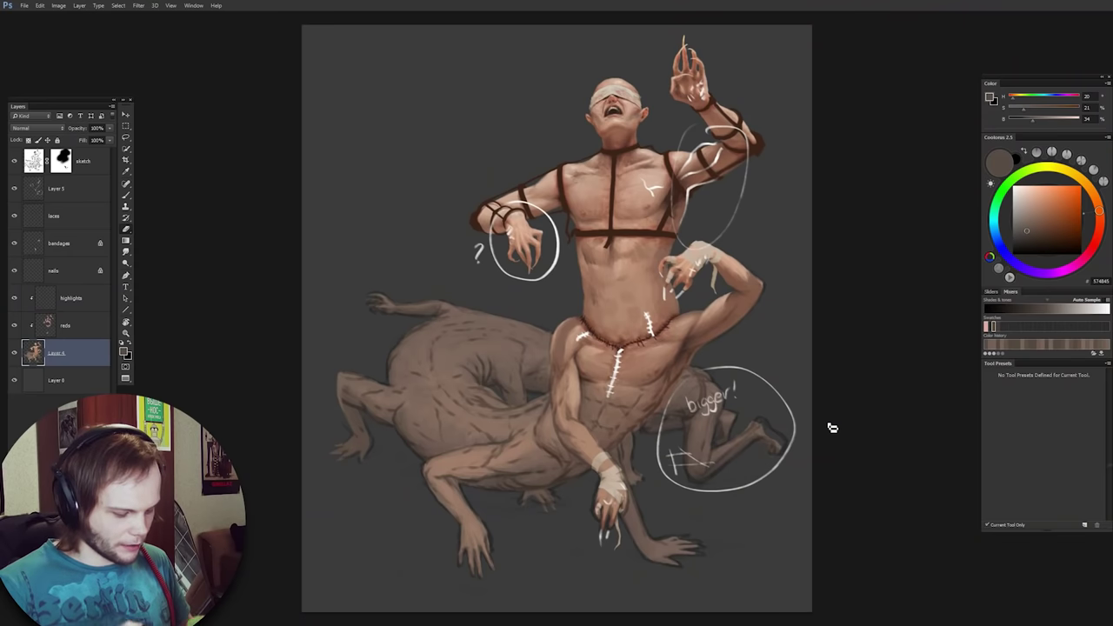
Hide the sketch and the white correction notes, and flip the canvas horizontally to check the figure.
{"action": "left_click", "coordinate": [13, 160]}
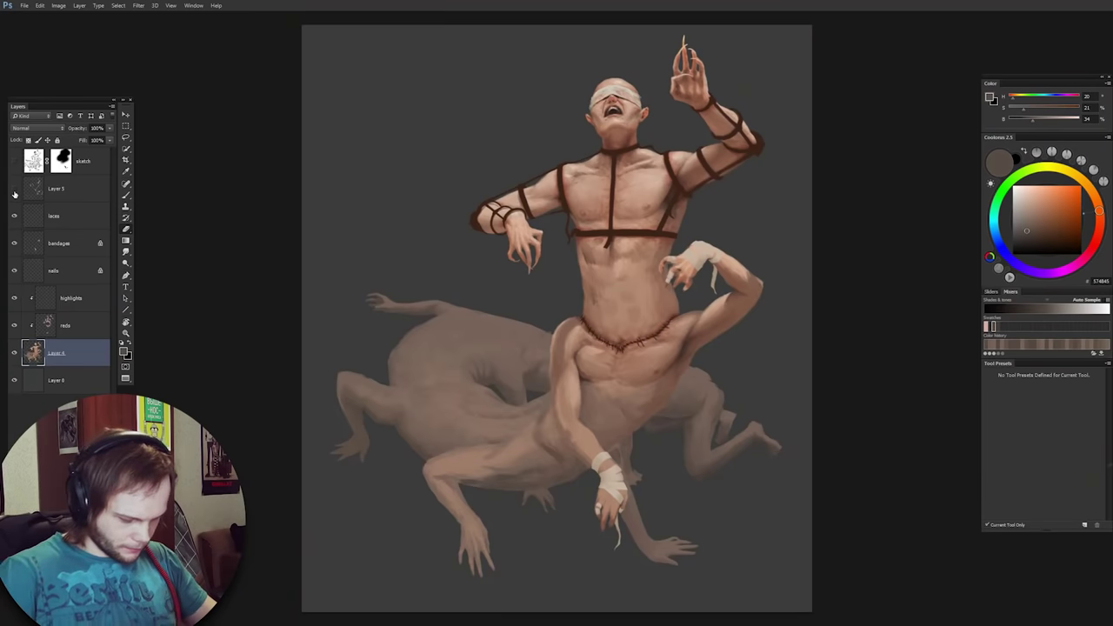
{"action": "key", "text": "ctrl+shift+h"}
{"action": "scroll", "coordinate": [647, 349], "scroll_direction": "up", "scroll_amount": 2}
{"action": "scroll", "coordinate": [648, 349], "scroll_direction": "down", "scroll_amount": 1}
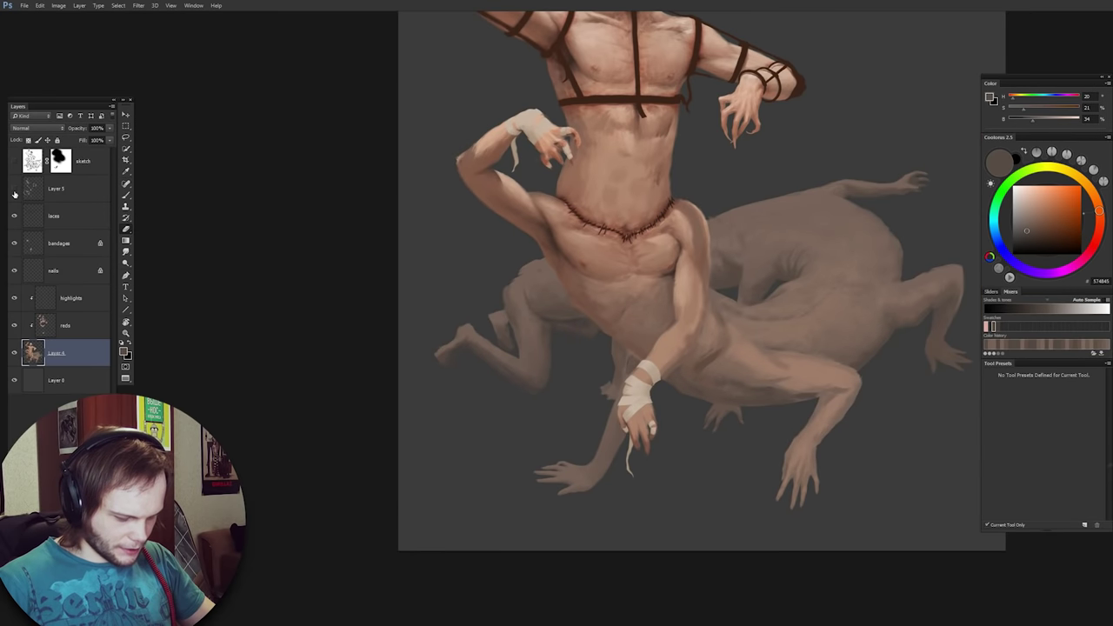
{"action": "scroll", "coordinate": [685, 325], "scroll_direction": "up", "scroll_amount": 3}
{"action": "scroll", "coordinate": [685, 325], "scroll_direction": "down", "scroll_amount": 2}
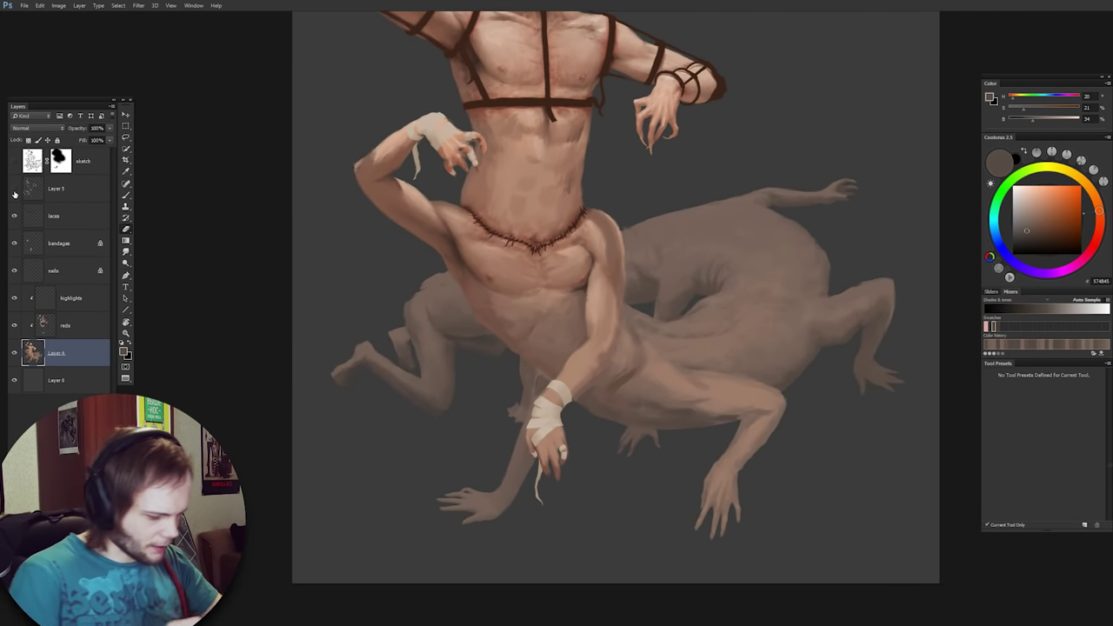
Show the sketch, draw straight guide strokes across the creature's lower body and undo them.
{"action": "left_click", "coordinate": [13, 160]}
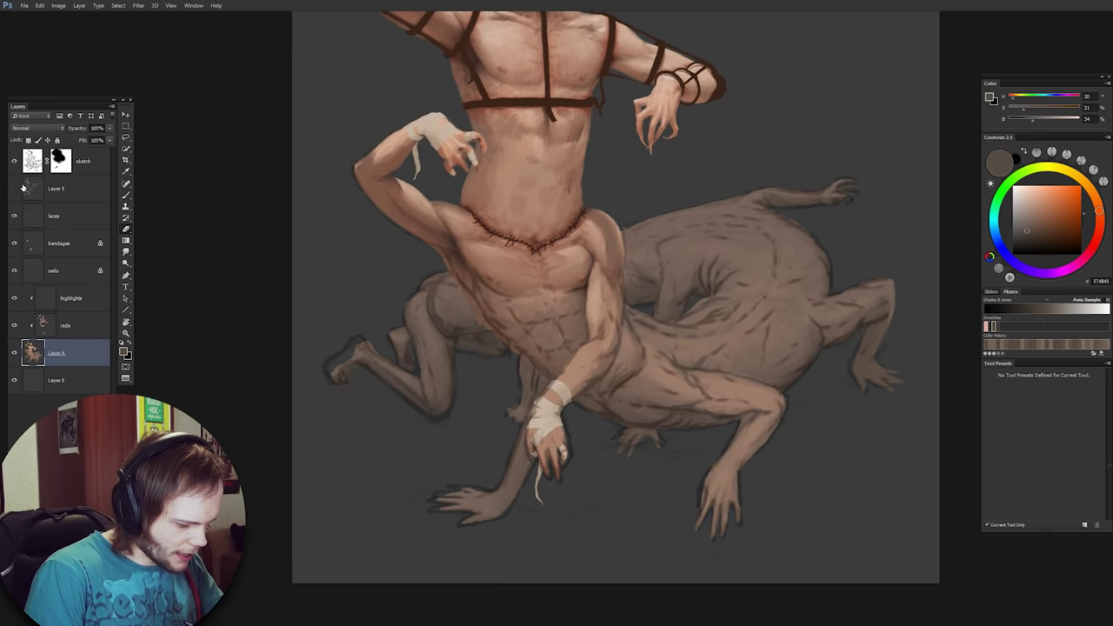
{"action": "left_click_drag", "start_coordinate": [667, 336], "coordinate": [625, 362]}
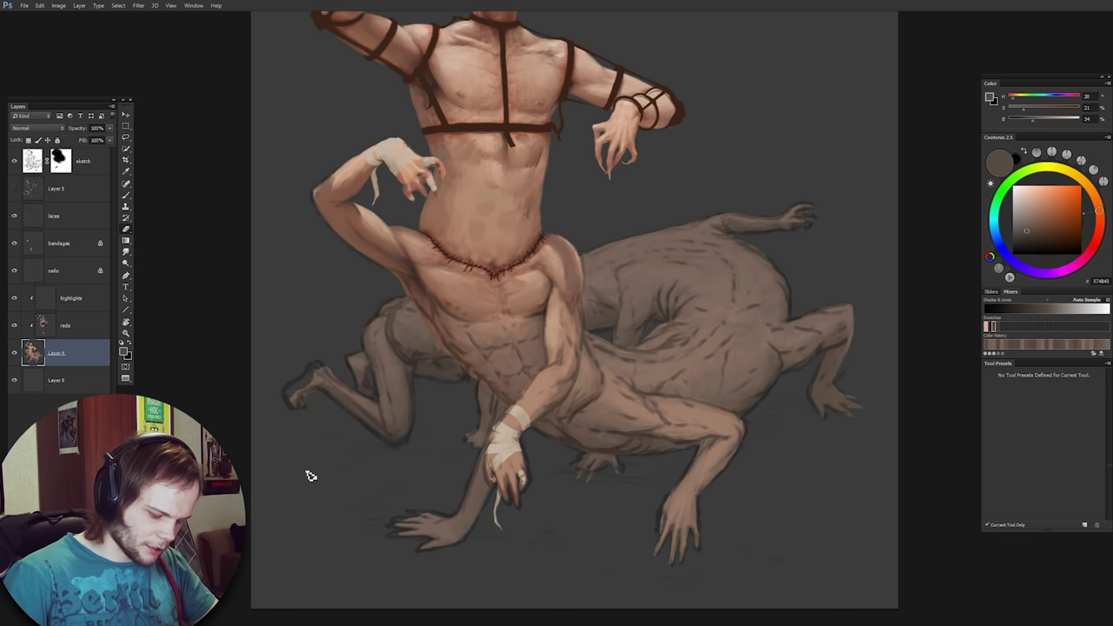
{"action": "mouse_move", "coordinate": [306, 471]}
{"action": "left_mouse_down"}
{"action": "mouse_move", "coordinate": [808, 312]}
{"action": "mouse_move", "coordinate": [418, 428]}
{"action": "mouse_move", "coordinate": [713, 341]}
{"action": "mouse_move", "coordinate": [429, 421]}
{"action": "left_mouse_up"}
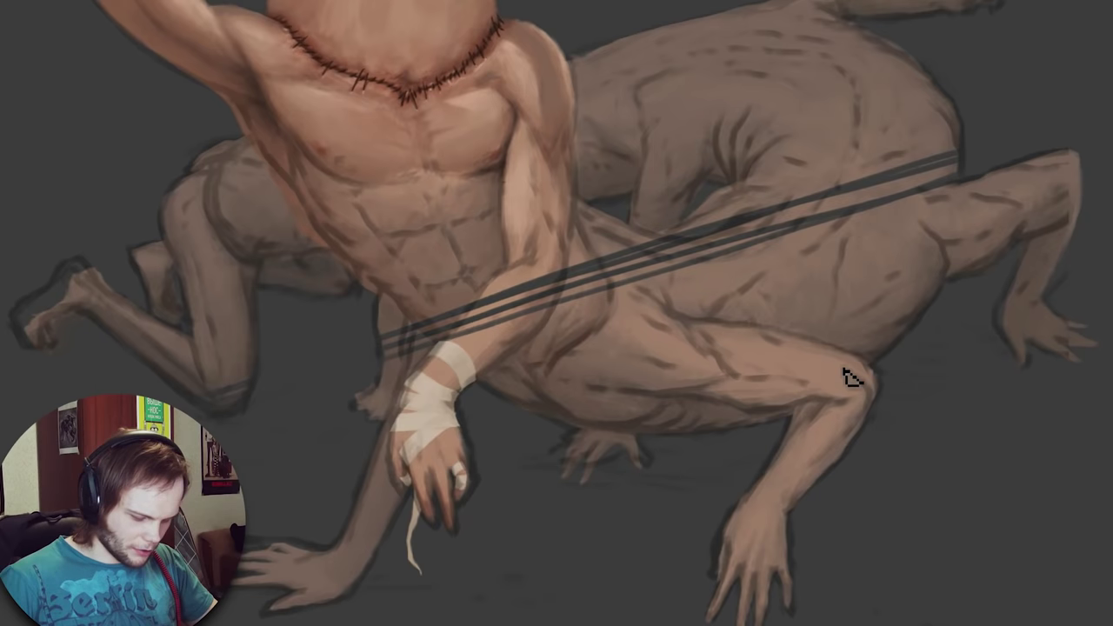
{"action": "key", "text": "ctrl+z"}
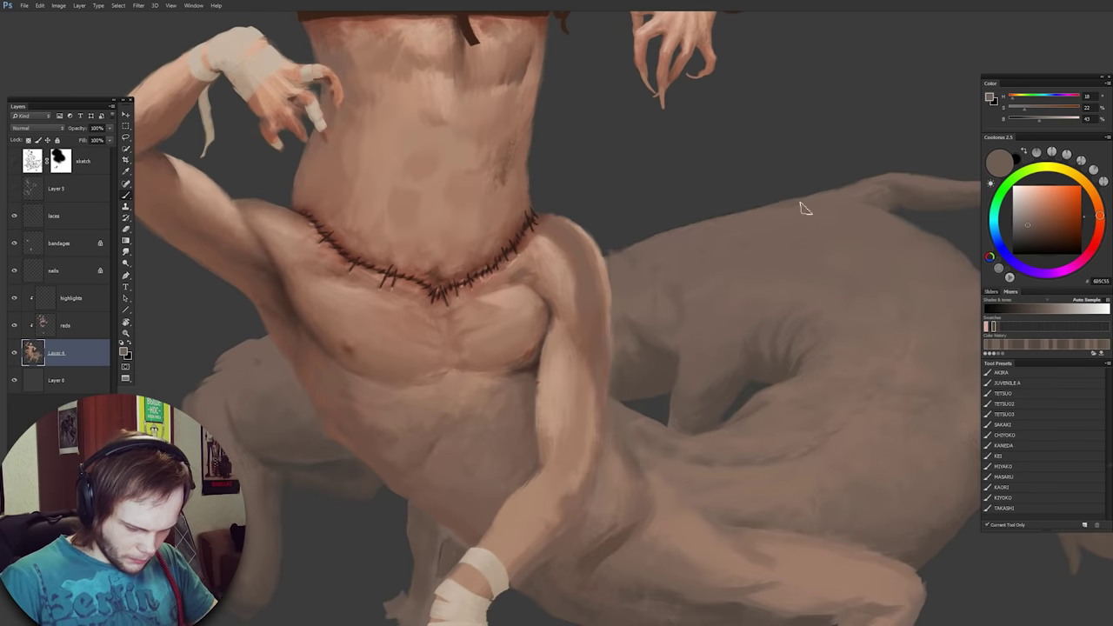
Sample brown tones along the rear leg behind the torso and shade its thigh and knee with the brush.
{"action": "left_click_drag", "start_coordinate": [800, 209], "coordinate": [609, 261]}
{"action": "key", "text": "b"}
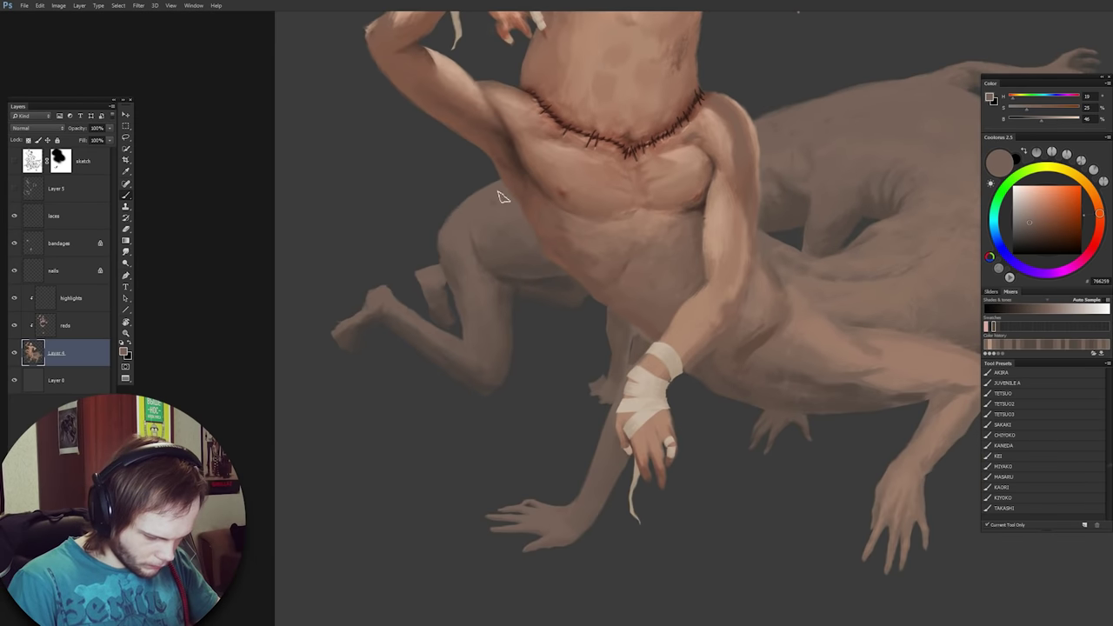
{"action": "left_click", "coordinate": [470, 372], "text": "alt"}
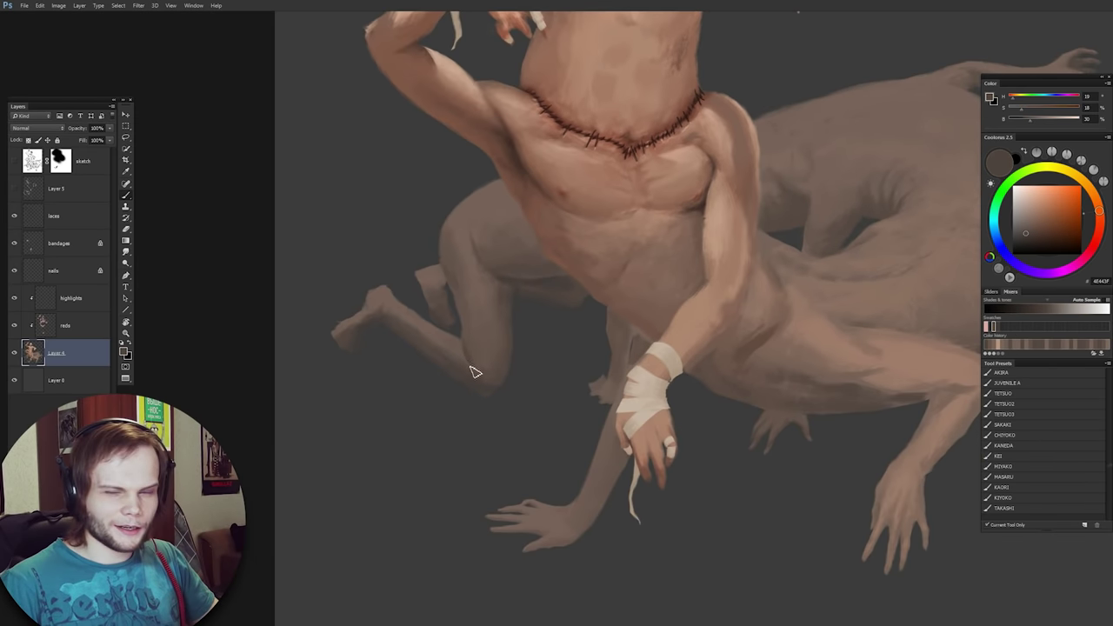
{"action": "left_click", "coordinate": [467, 352], "text": "alt"}
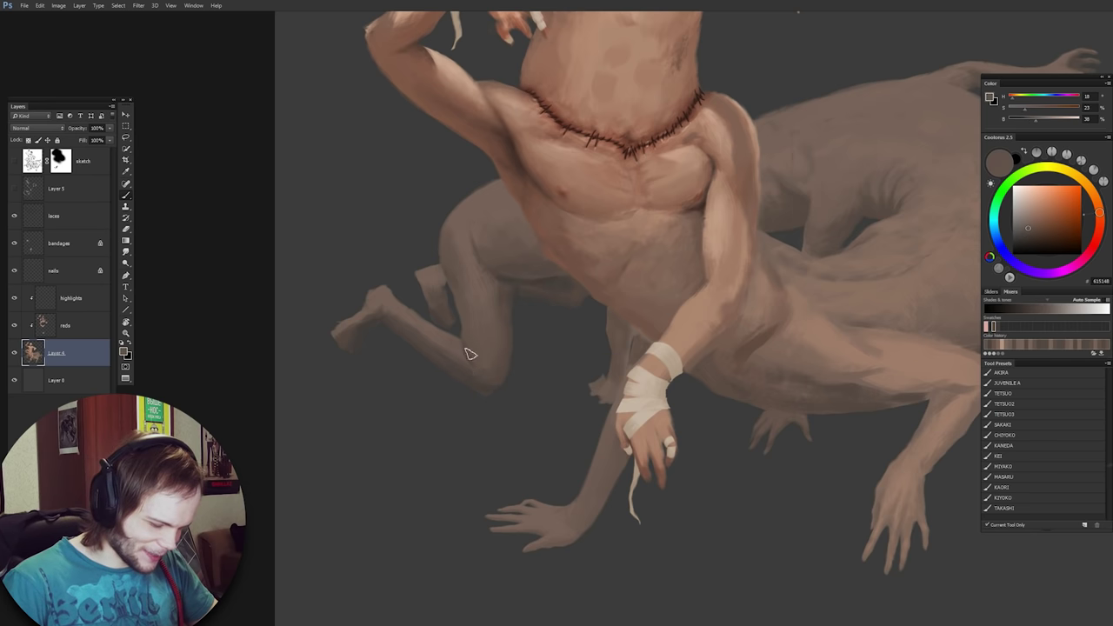
{"action": "scroll", "coordinate": [470, 359], "scroll_direction": "up", "scroll_amount": 1}
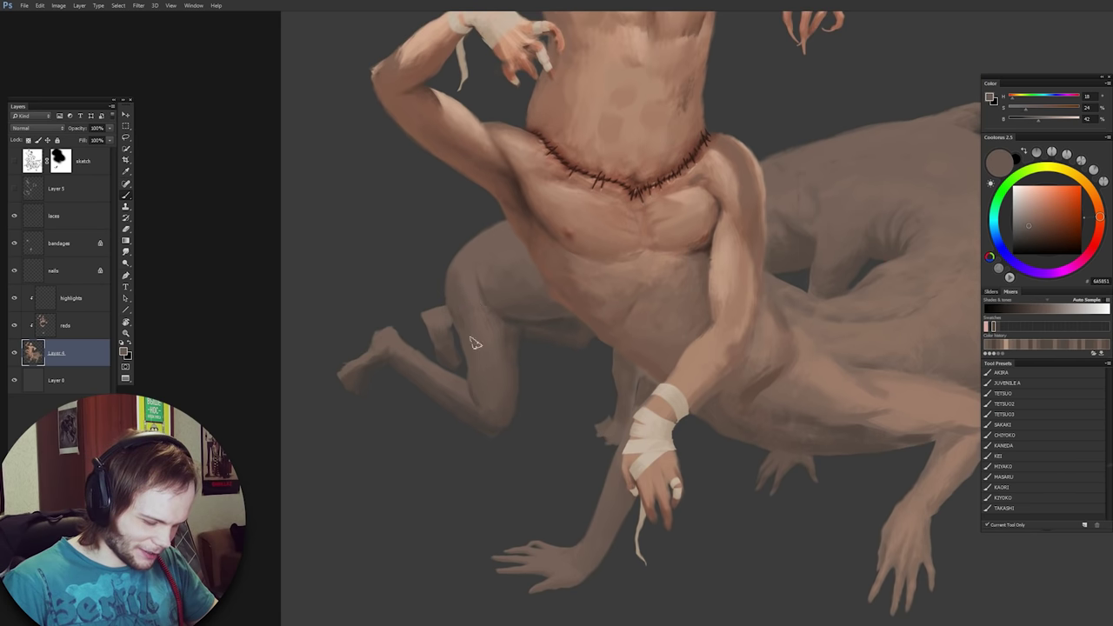
{"action": "left_click", "coordinate": [464, 299], "text": "alt"}
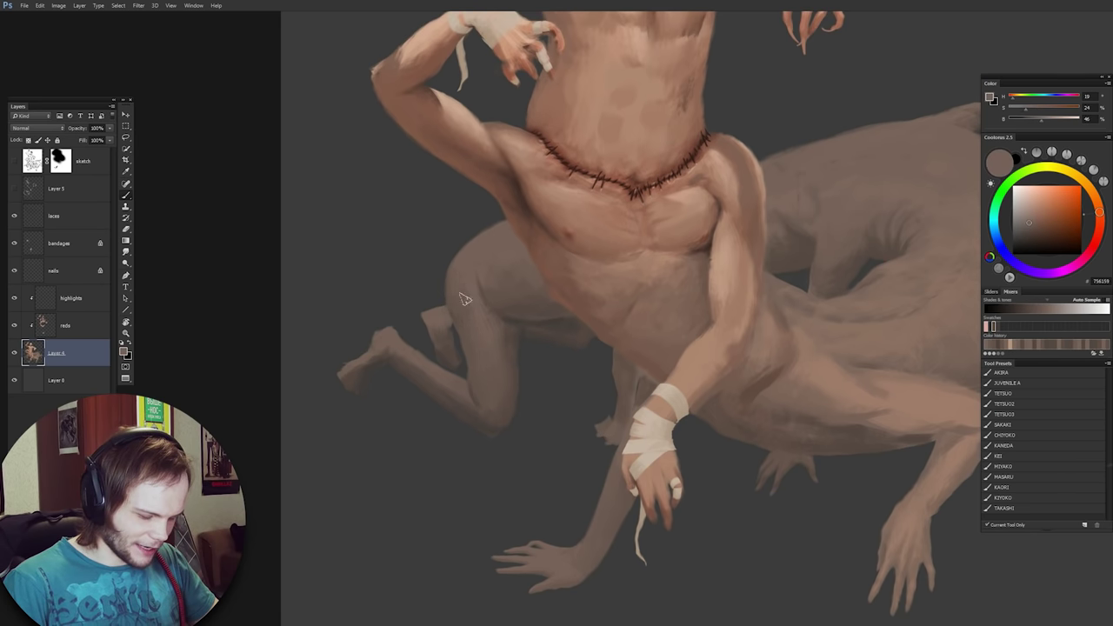
{"action": "left_click", "coordinate": [480, 412], "text": "alt"}
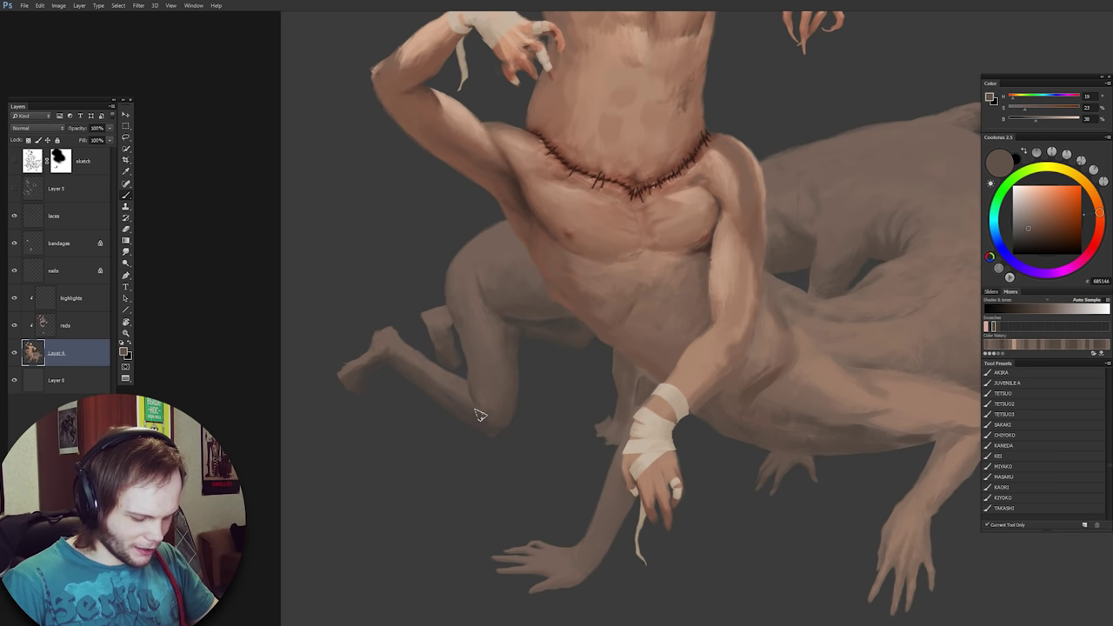
Sample darker tones around the rear leg and far foot, and darken the shadows so they recede into the background.
{"action": "scroll", "coordinate": [513, 422], "scroll_direction": "up", "scroll_amount": 1}
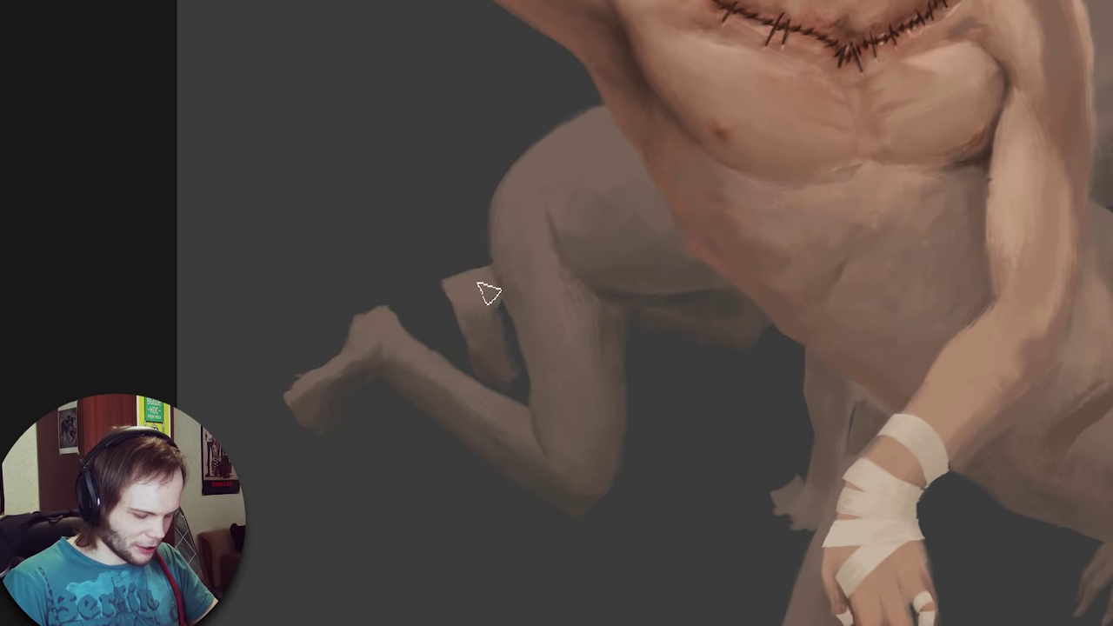
{"action": "left_click", "coordinate": [437, 337], "text": "alt"}
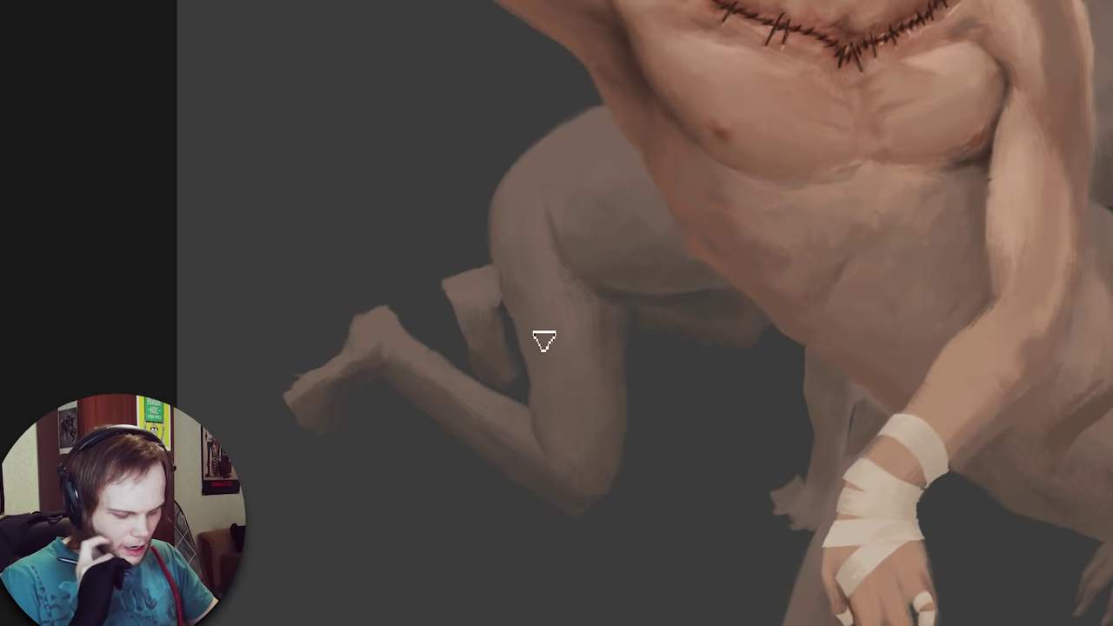
{"action": "left_click", "coordinate": [490, 304], "text": "alt"}
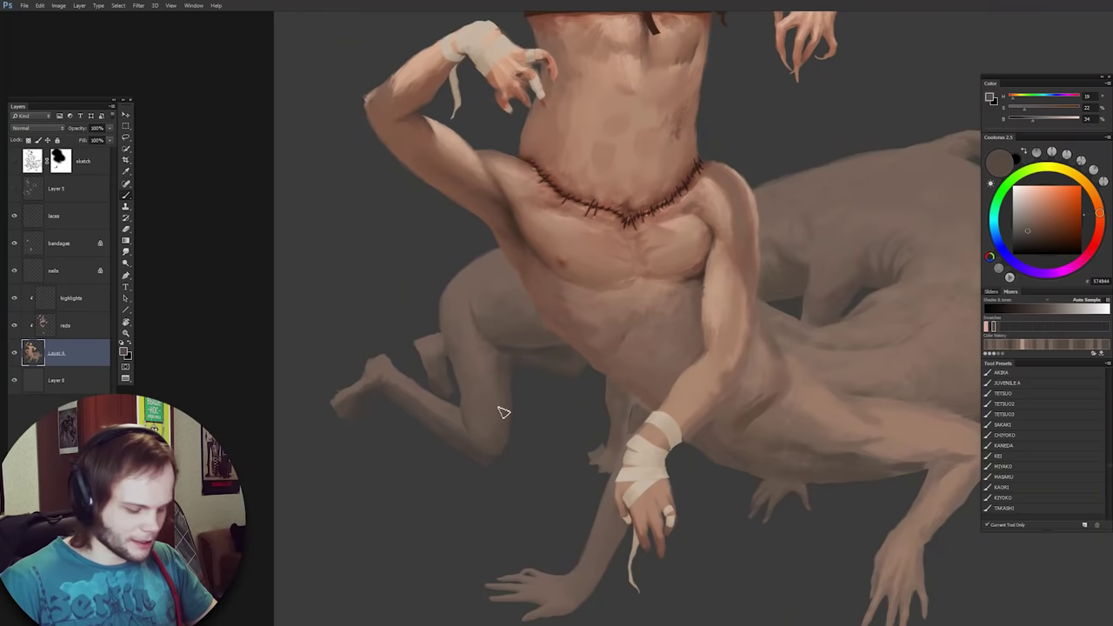
{"action": "scroll", "coordinate": [487, 383], "scroll_direction": "down", "scroll_amount": 1}
{"action": "key", "text": "e"}
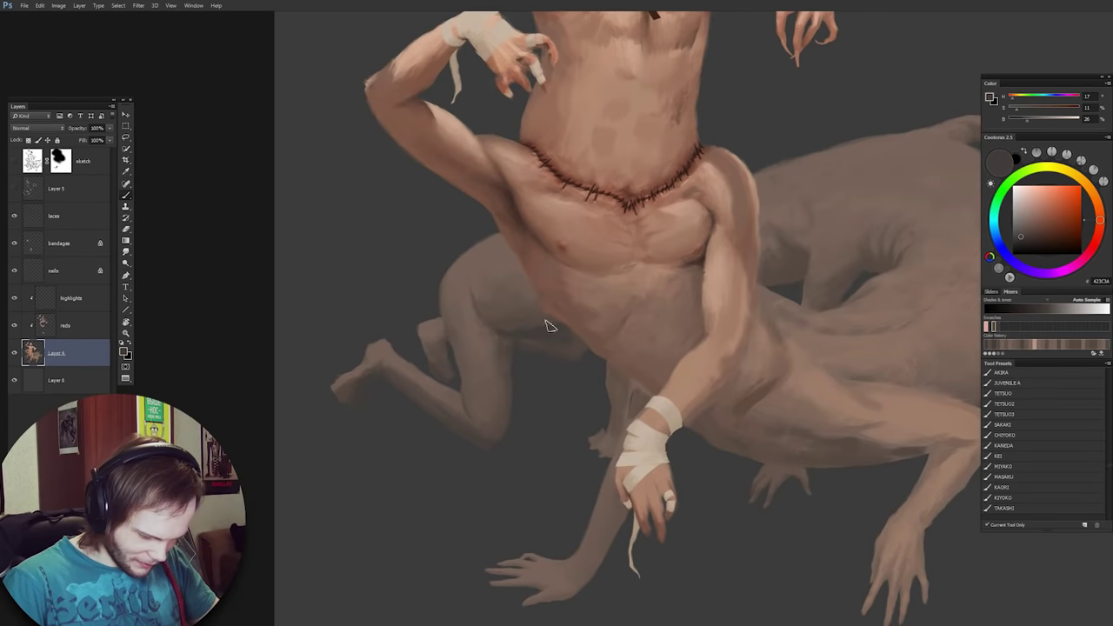
Lasso the rear leg along the torso's edge, adjust it slightly with Free Transform, clear the selection and view the whole painting.
{"action": "key", "text": "e"}
{"action": "key", "text": "ctrl+minus"}
{"action": "left_click_drag", "start_coordinate": [550, 399], "coordinate": [606, 413]}
{"action": "key", "text": "ctrl+plus"}
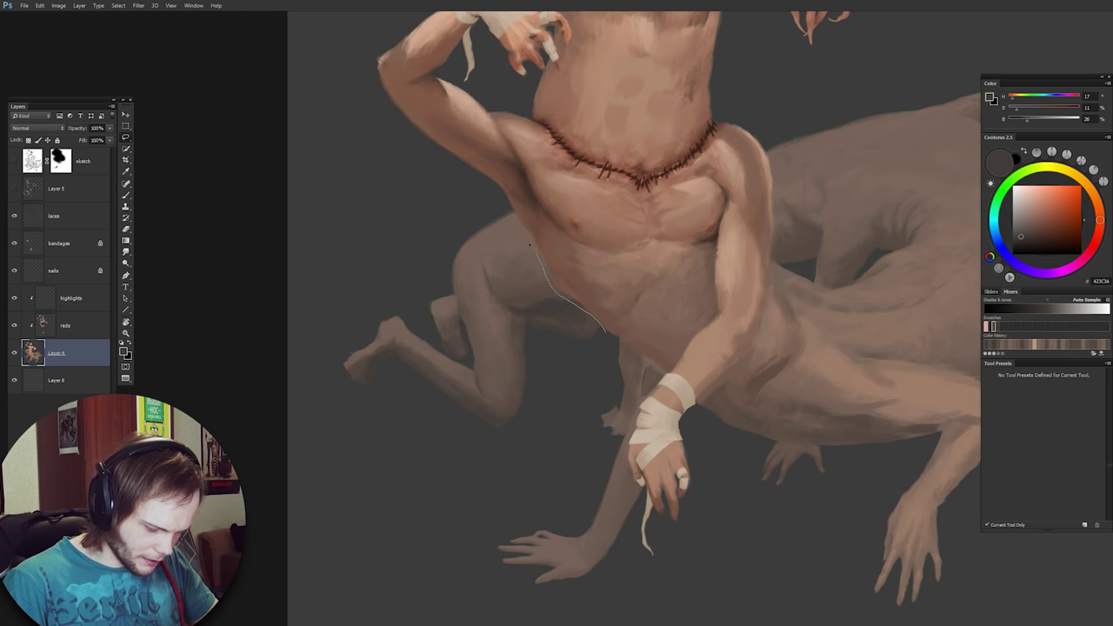
{"action": "left_click_drag", "start_coordinate": [529, 246], "coordinate": [608, 334]}
{"action": "key", "text": "ctrl+t"}
{"action": "left_click_drag", "start_coordinate": [616, 503], "coordinate": [602, 514]}
{"action": "key", "text": "Return"}
{"action": "key", "text": "ctrl+d"}
{"action": "key", "text": "e"}
{"action": "key", "text": "ctrl+0"}
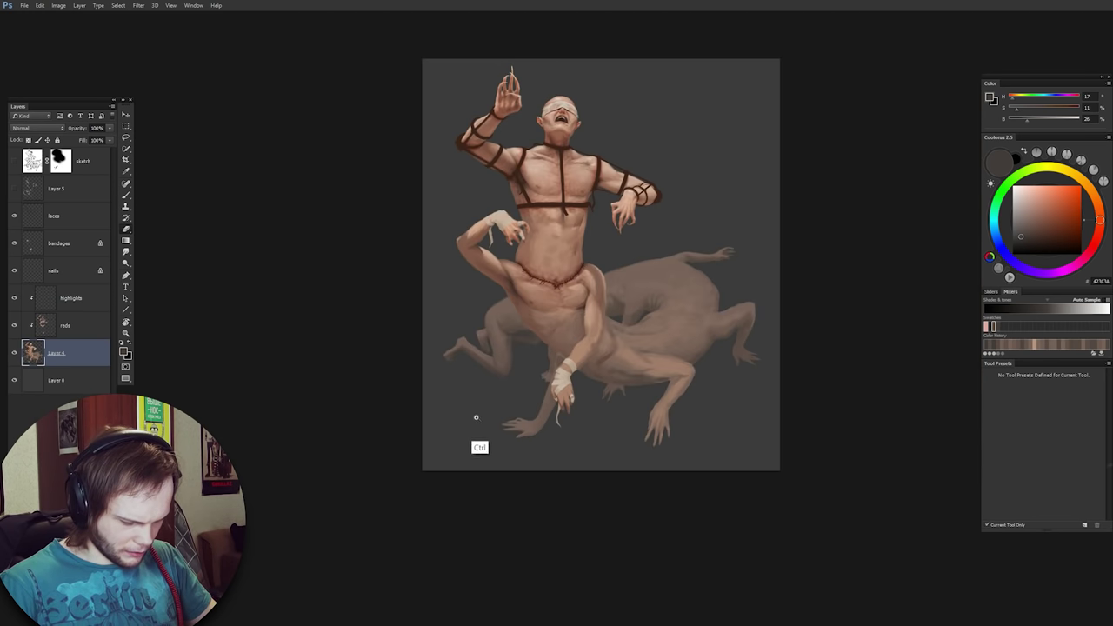
Rough in a second lower leg and foot behind the kneeling rear leg, and erase them.
{"action": "left_click_drag", "start_coordinate": [475, 418], "coordinate": [527, 437], "text": "ctrl"}
{"action": "left_click_drag", "start_coordinate": [565, 404], "coordinate": [530, 486]}
{"action": "left_click_drag", "start_coordinate": [577, 354], "coordinate": [548, 369], "text": "ctrl"}
{"action": "left_click_drag", "start_coordinate": [625, 459], "coordinate": [603, 527]}
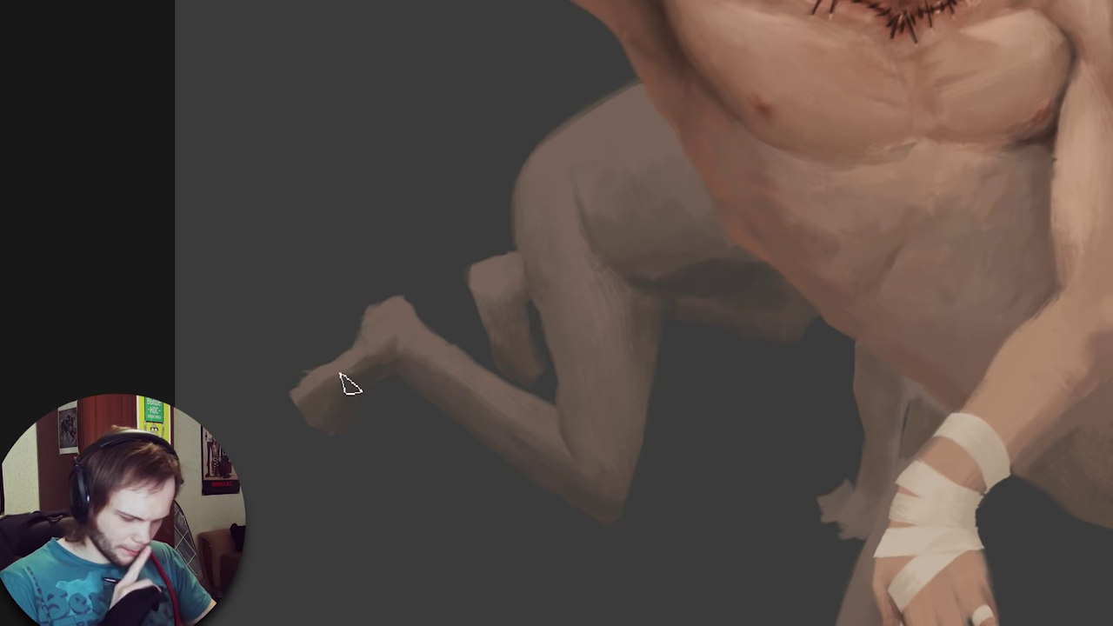
{"action": "scroll", "coordinate": [551, 330], "scroll_direction": "down", "scroll_amount": 3}
{"action": "scroll", "coordinate": [496, 392], "scroll_direction": "up", "scroll_amount": 3}
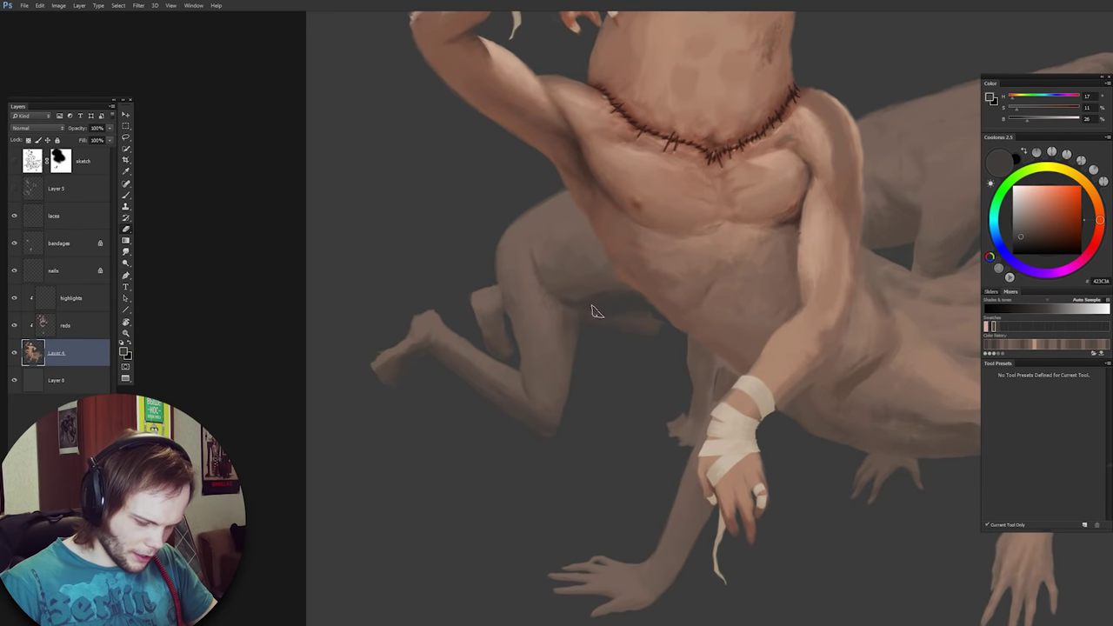
{"action": "left_click_drag", "start_coordinate": [642, 322], "coordinate": [661, 327]}
{"action": "left_click_drag", "start_coordinate": [480, 294], "coordinate": [502, 348]}
Sample brown tones from the rear leg and brush them over its knee, calf and foot.
{"action": "key", "text": "b"}
{"action": "left_click", "coordinate": [563, 348], "text": "alt"}
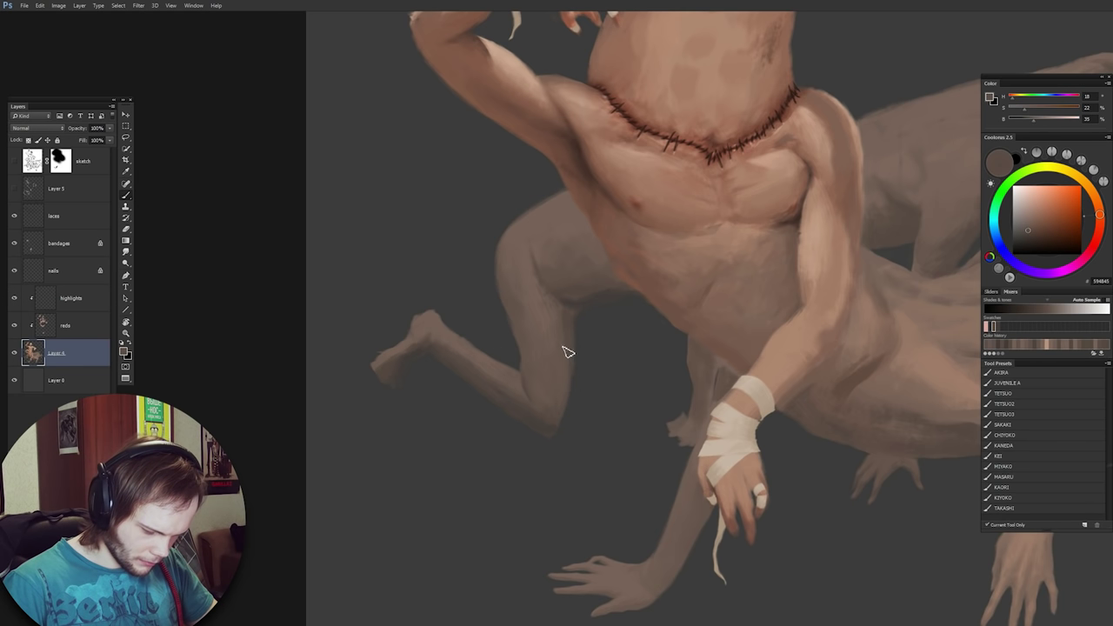
{"action": "left_click_drag", "start_coordinate": [561, 381], "coordinate": [548, 410]}
{"action": "left_click", "coordinate": [502, 374], "text": "alt"}
{"action": "left_click_drag", "start_coordinate": [435, 326], "coordinate": [390, 388]}
{"action": "scroll", "coordinate": [584, 426], "scroll_direction": "down", "scroll_amount": 1}
{"action": "left_click", "coordinate": [480, 385], "text": "alt"}
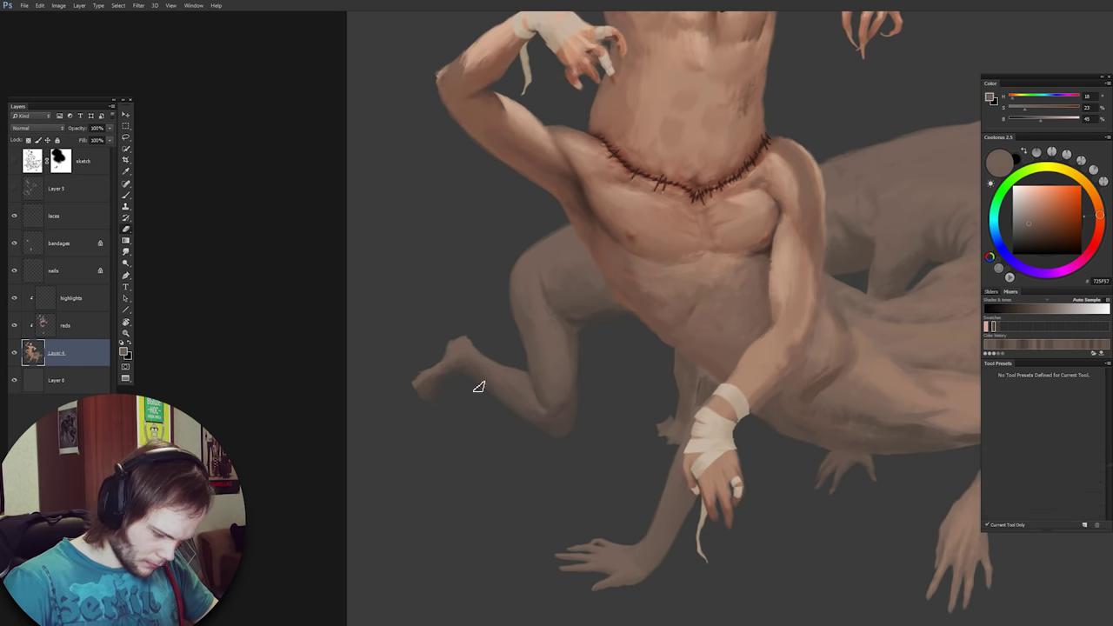
Refine the rear leg's knee edge and thigh using tones sampled from the leg itself.
{"action": "left_click_drag", "start_coordinate": [581, 417], "coordinate": [565, 438]}
{"action": "left_click", "coordinate": [569, 338], "text": "alt"}
{"action": "left_click_drag", "start_coordinate": [569, 339], "coordinate": [522, 310]}
{"action": "left_click_drag", "start_coordinate": [531, 248], "coordinate": [513, 285]}
{"action": "left_click", "coordinate": [563, 307], "text": "alt"}
Flip the canvas horizontally and paint a second lower leg and foot behind the rear leg on the layer beneath the figure.
{"action": "scroll", "coordinate": [599, 430], "scroll_direction": "up", "scroll_amount": 5}
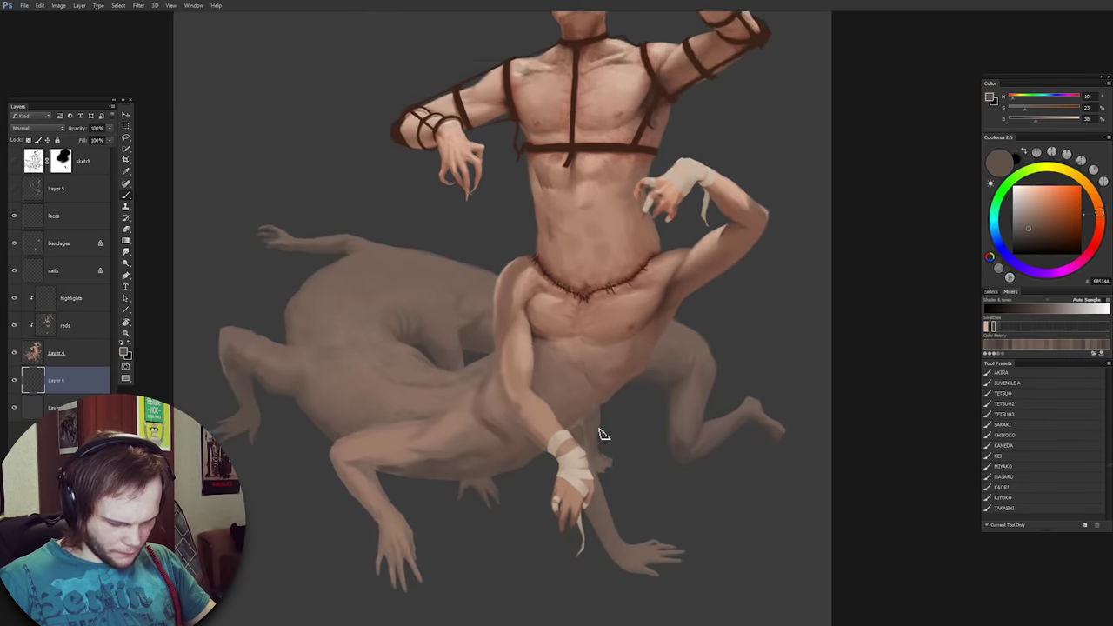
{"action": "left_click_drag", "start_coordinate": [598, 428], "coordinate": [588, 459]}
{"action": "mouse_move", "coordinate": [635, 300]}
{"action": "left_mouse_down"}
{"action": "mouse_move", "coordinate": [625, 336]}
{"action": "mouse_move", "coordinate": [725, 341]}
{"action": "left_mouse_up"}
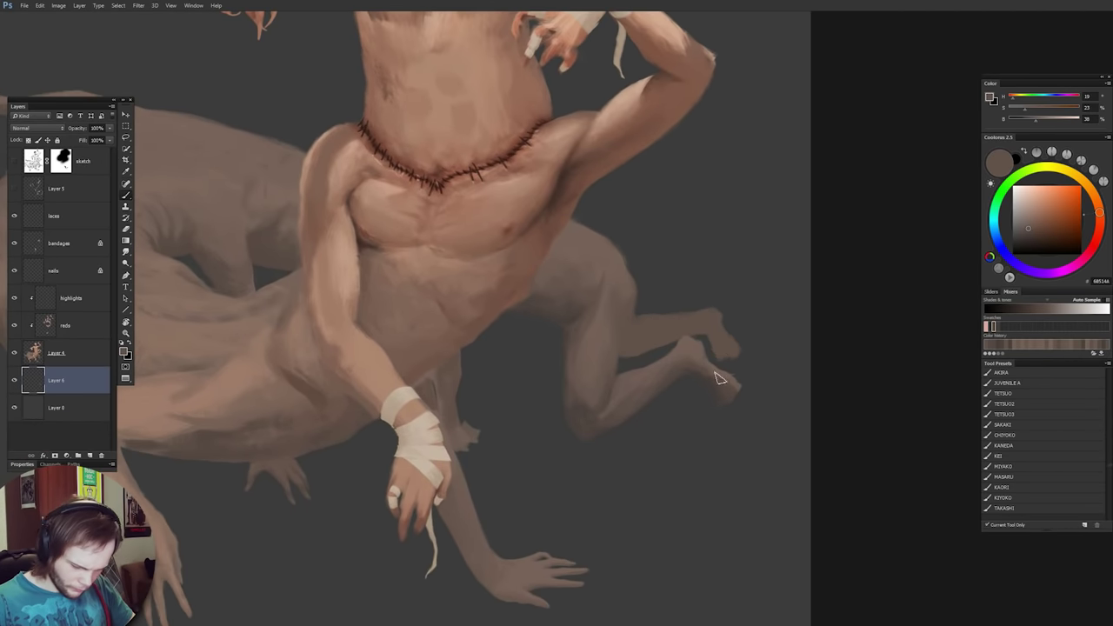
{"action": "scroll", "coordinate": [713, 387], "scroll_direction": "down", "scroll_amount": 3}
On Layer 4, sample skin tones and touch up the shading along the underside of the creature's lower body.
{"action": "left_click", "coordinate": [58, 353]}
{"action": "left_click_drag", "start_coordinate": [314, 434], "coordinate": [337, 448]}
{"action": "left_click", "coordinate": [301, 416], "text": "alt"}
{"action": "mouse_move", "coordinate": [393, 398]}
{"action": "left_mouse_down"}
{"action": "mouse_move", "coordinate": [421, 412]}
{"action": "mouse_move", "coordinate": [463, 399]}
{"action": "left_mouse_up"}
{"action": "left_click", "coordinate": [467, 398], "text": "alt"}
{"action": "left_click", "coordinate": [461, 396], "text": "alt"}
Sample tones around the torso's flank and blend the shading where it meets the rear thigh.
{"action": "left_click", "coordinate": [598, 276], "text": "alt"}
{"action": "scroll", "coordinate": [644, 271], "scroll_direction": "up", "scroll_amount": 2}
{"action": "left_click", "coordinate": [600, 300], "text": "alt"}
{"action": "left_click_drag", "start_coordinate": [575, 351], "coordinate": [590, 288]}
{"action": "scroll", "coordinate": [609, 392], "scroll_direction": "down", "scroll_amount": 2}
Select all layers from Layer 6 up to the sketch, move the whole creature slightly left on the canvas, and reselect Layer 6.
{"action": "left_click", "coordinate": [56, 380]}
{"action": "left_click", "coordinate": [640, 283], "text": "alt"}
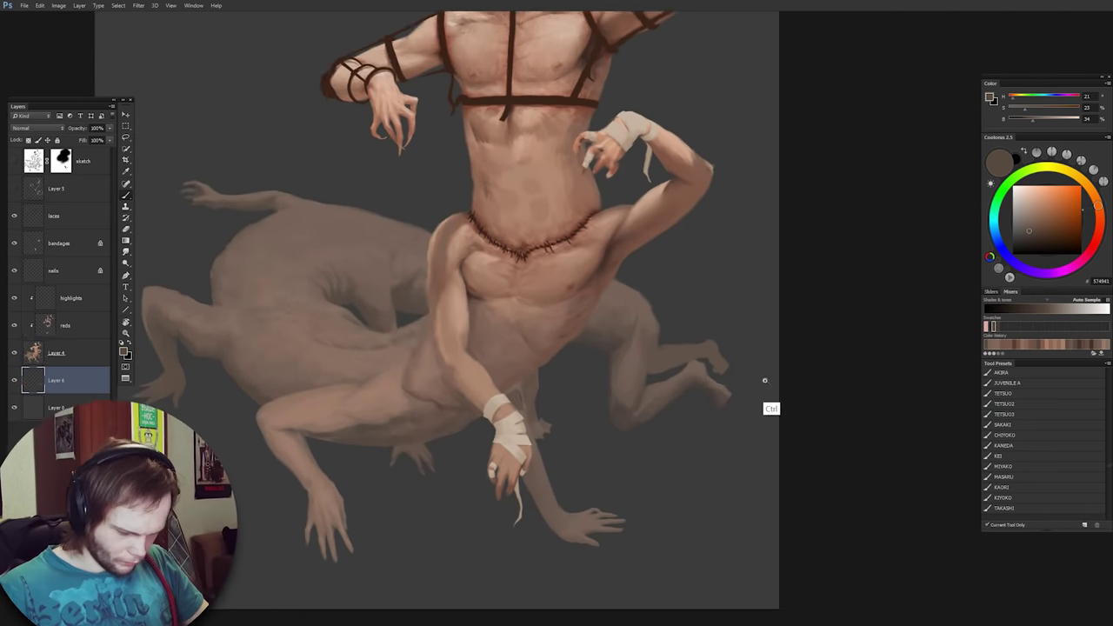
{"action": "left_click", "coordinate": [83, 161], "text": "shift"}
{"action": "left_click_drag", "start_coordinate": [755, 404], "coordinate": [731, 407]}
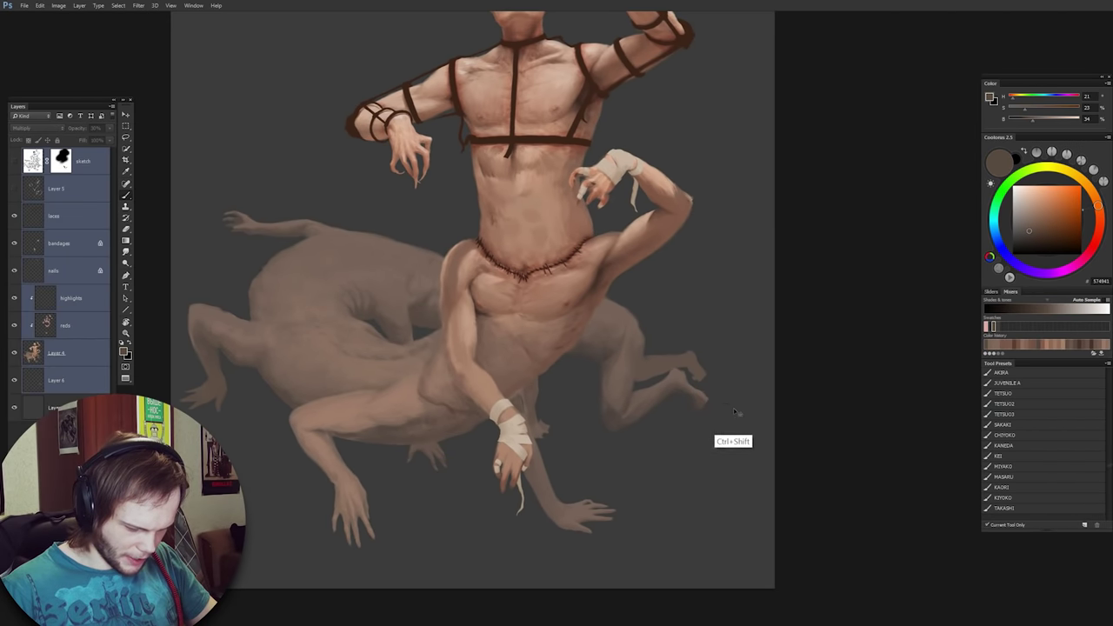
{"action": "left_click", "coordinate": [57, 382]}
{"action": "left_click_drag", "start_coordinate": [633, 468], "coordinate": [711, 421]}
{"action": "scroll", "coordinate": [712, 421], "scroll_direction": "down", "scroll_amount": 2}
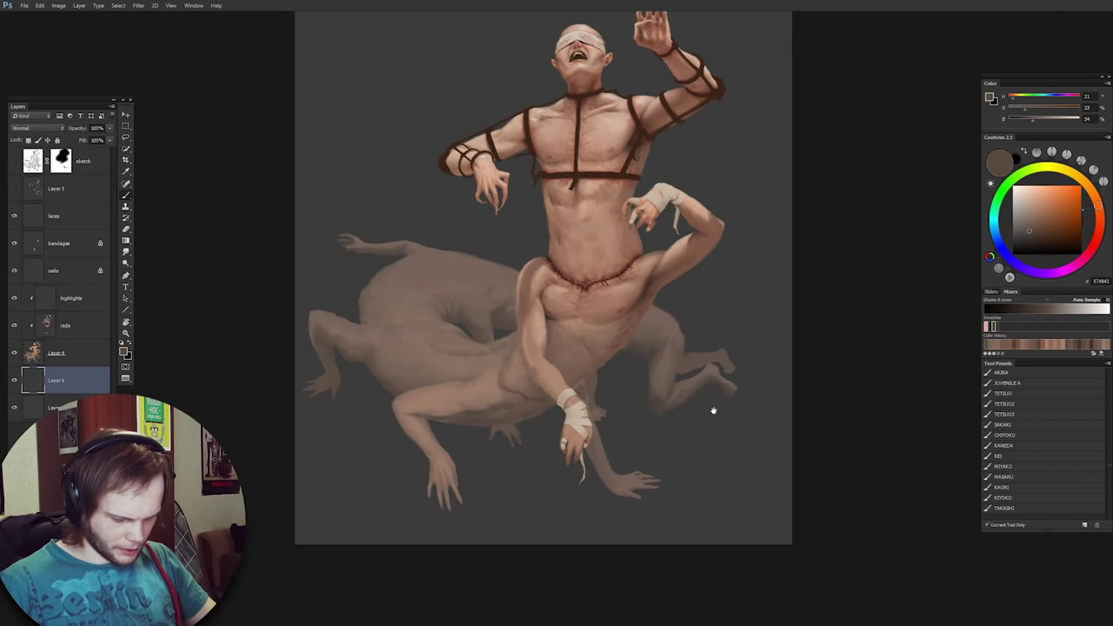
{"action": "scroll", "coordinate": [770, 387], "scroll_direction": "up", "scroll_amount": 2}
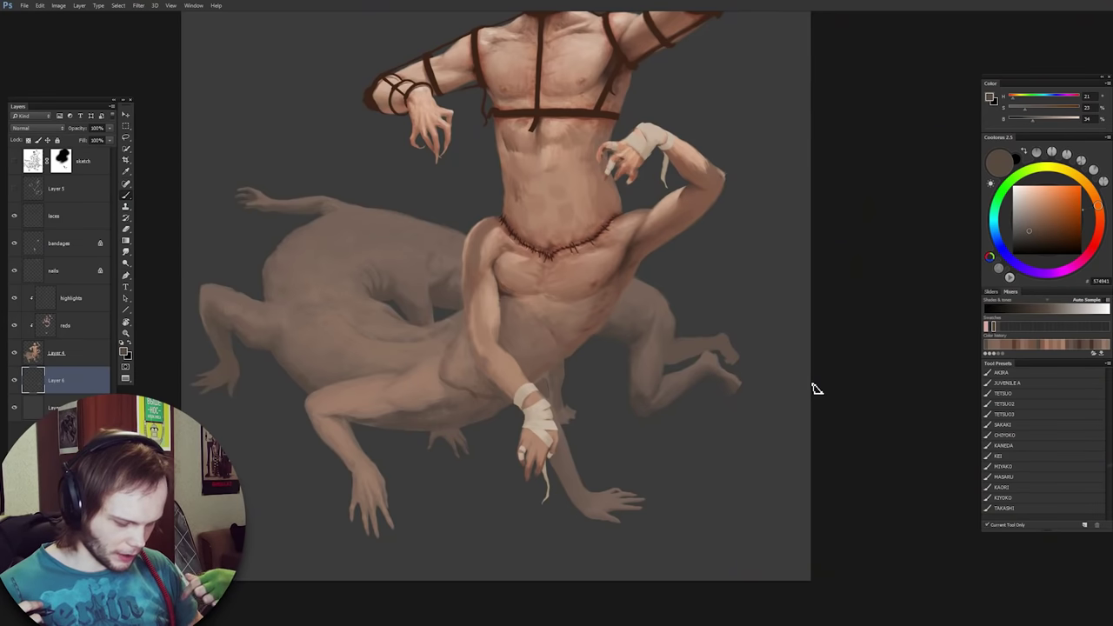
Try repositioning the lassoed rear lower legs with Free Transform, clear the selection and undo the change.
{"action": "scroll", "coordinate": [716, 392], "scroll_direction": "up", "scroll_amount": 1}
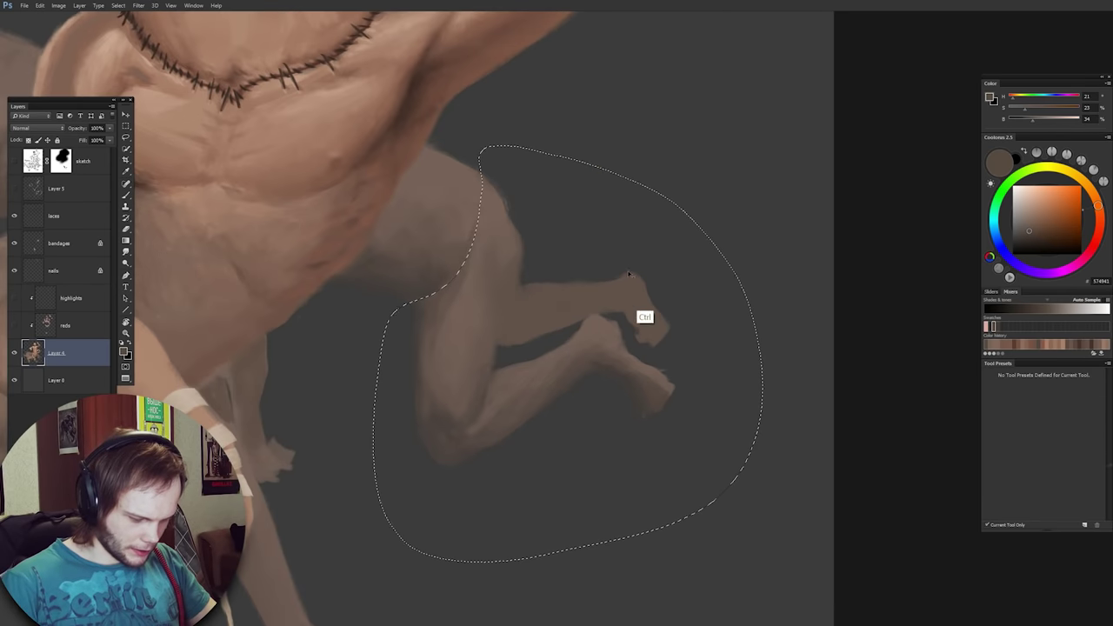
{"action": "key", "text": "ctrl+t"}
{"action": "left_click_drag", "start_coordinate": [763, 561], "coordinate": [606, 309]}
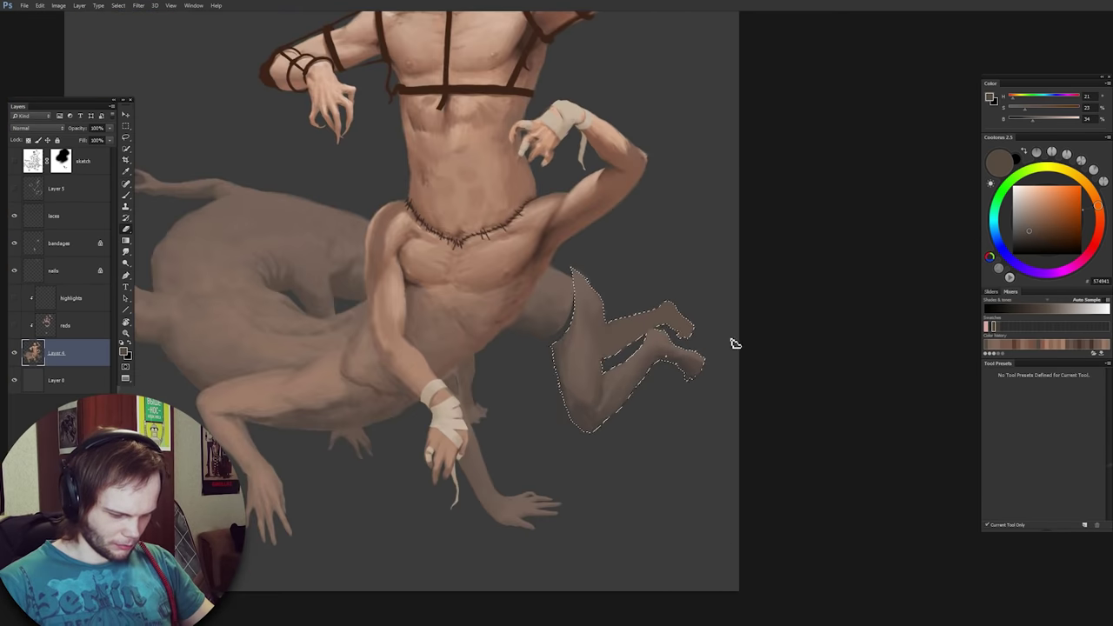
{"action": "key", "text": "ctrl+d"}
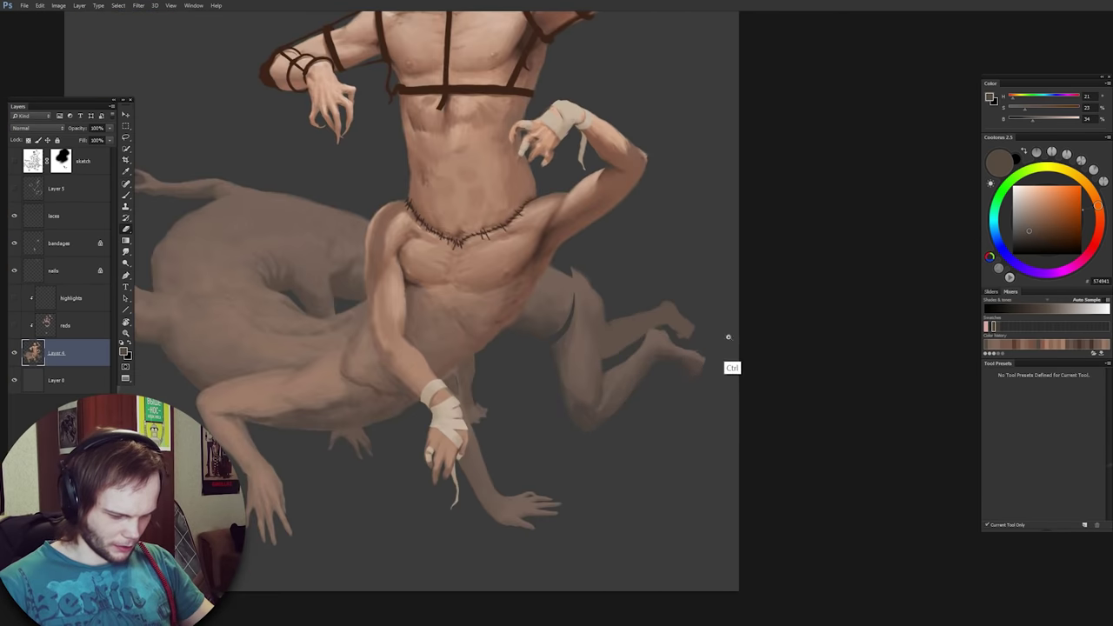
{"action": "left_click_drag", "start_coordinate": [725, 367], "coordinate": [706, 426]}
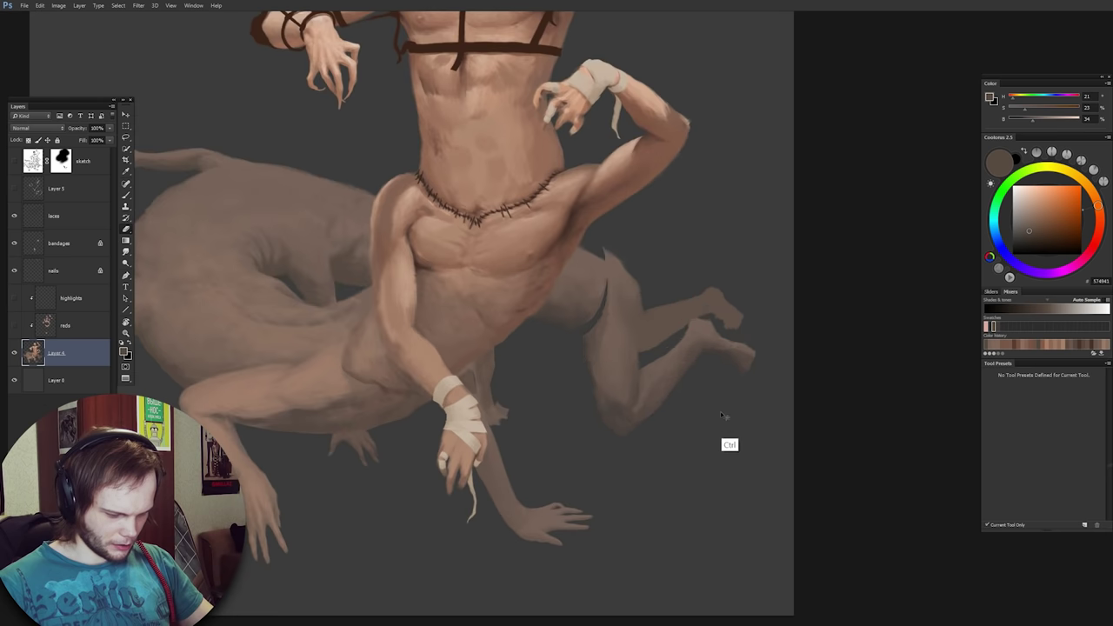
{"action": "key", "text": "ctrl+z"}
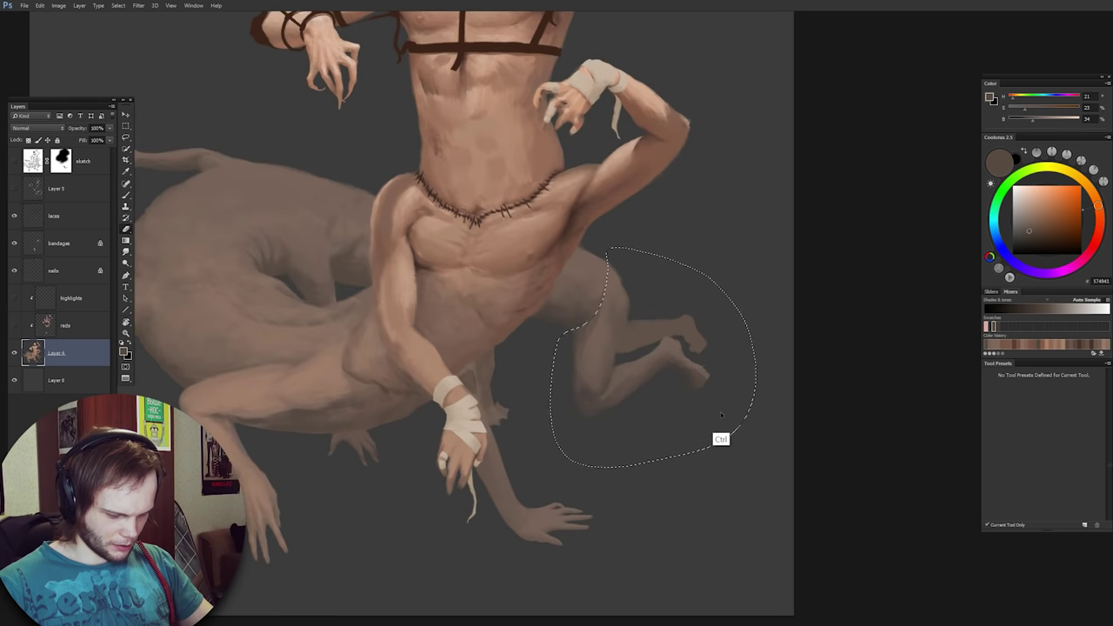
{"action": "key", "text": "ctrl+z"}
Sample the rear leg's brown tones and paint its hip fold, thigh, calf and foot to define the muscles and toes.
{"action": "mouse_move", "coordinate": [600, 243]}
{"action": "left_mouse_down"}
{"action": "mouse_move", "coordinate": [629, 273]}
{"action": "mouse_move", "coordinate": [566, 305]}
{"action": "left_mouse_up"}
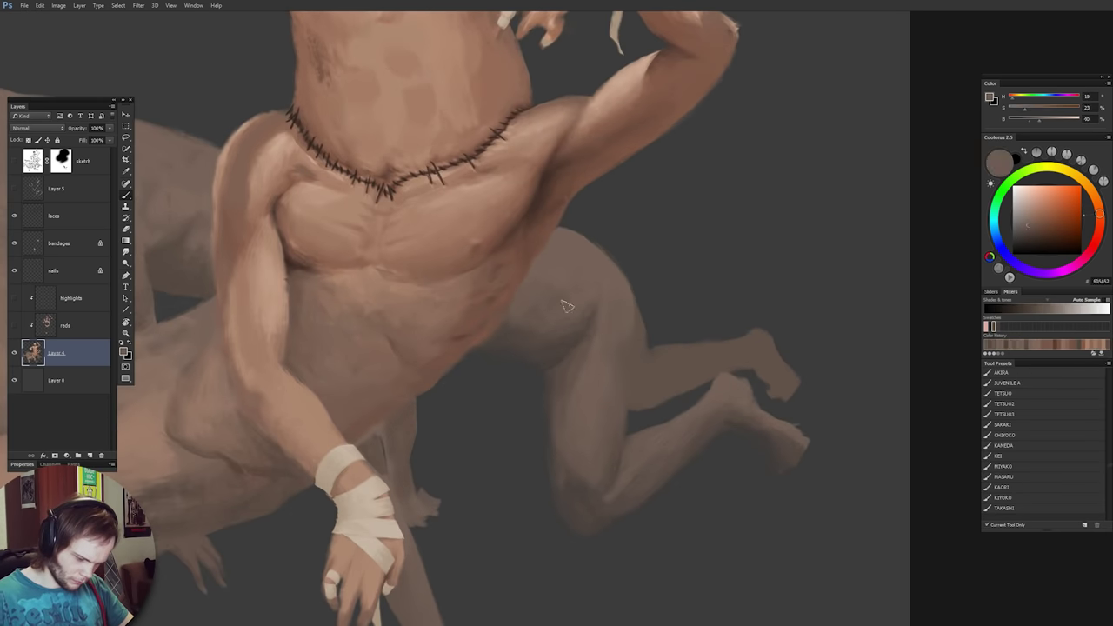
{"action": "left_click", "coordinate": [539, 374], "text": "alt"}
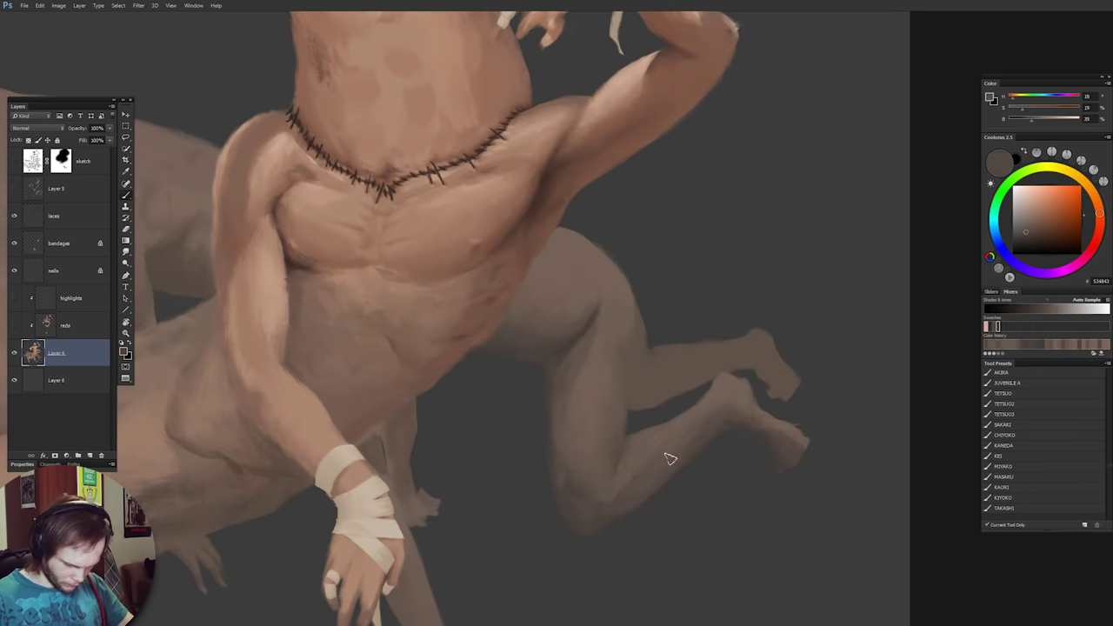
{"action": "key", "text": "ctrl+minus"}
{"action": "left_click", "coordinate": [728, 380], "text": "alt"}
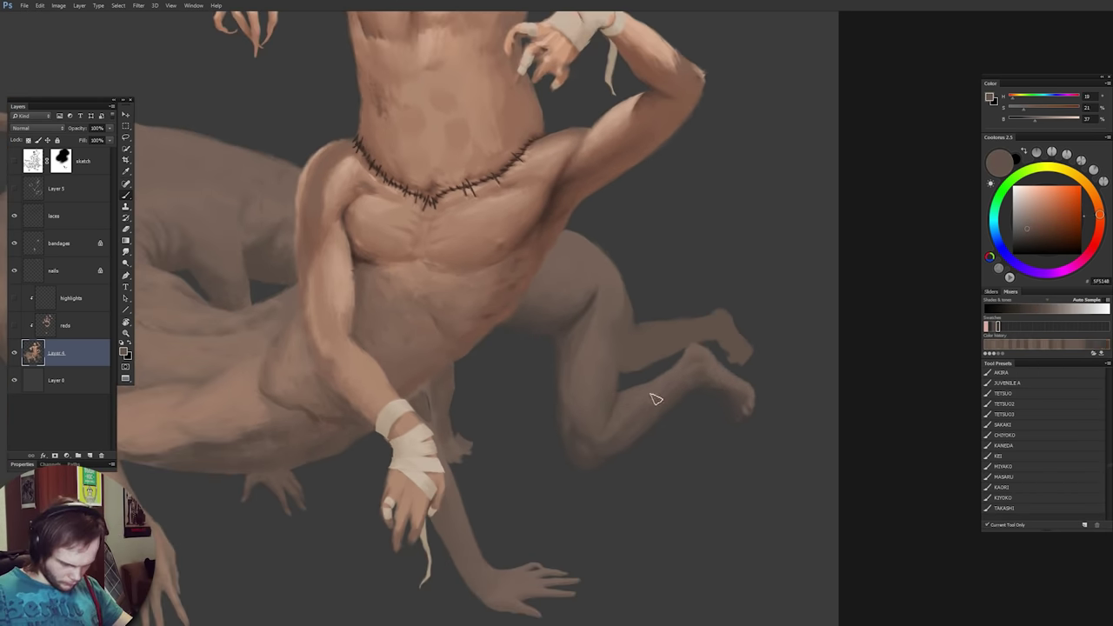
{"action": "left_click", "coordinate": [656, 397], "text": "alt"}
{"action": "left_click_drag", "start_coordinate": [655, 397], "coordinate": [624, 417]}
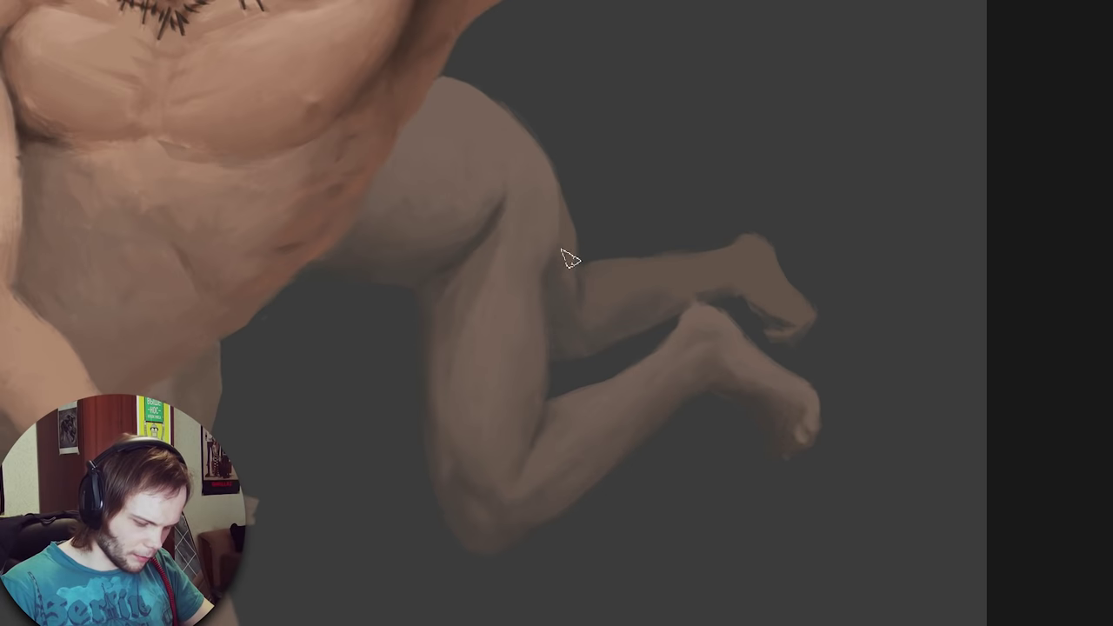
Sample shadow and mid tones around the rear thigh and smooth the shading between the two rear legs.
{"action": "left_click", "coordinate": [566, 285], "text": "alt"}
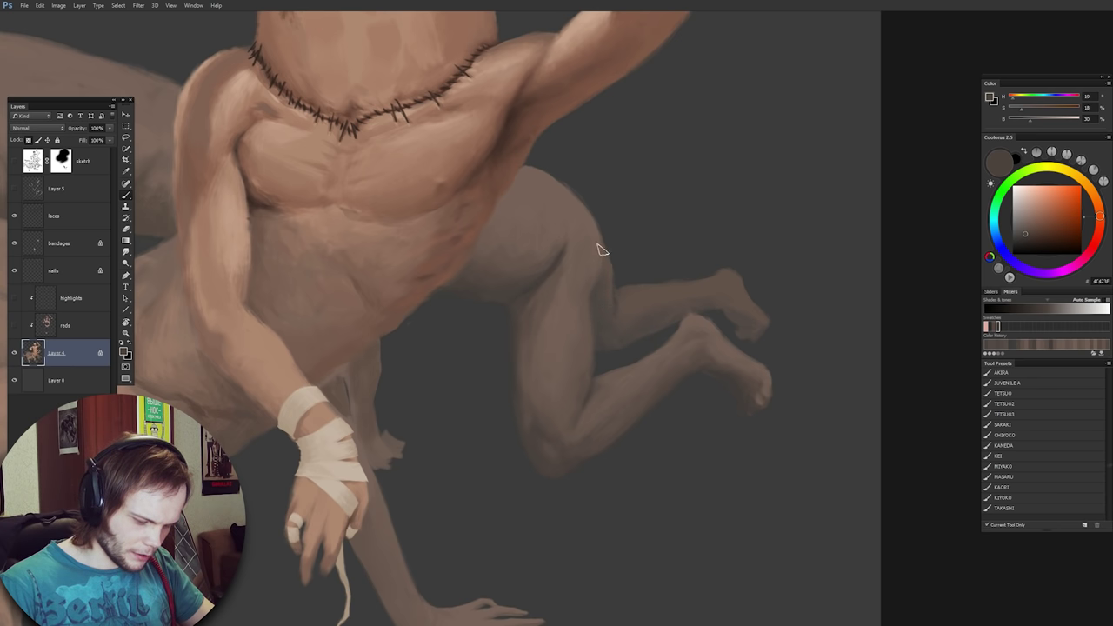
{"action": "left_click", "coordinate": [592, 252], "text": "alt"}
{"action": "left_click", "coordinate": [528, 346], "text": "alt"}
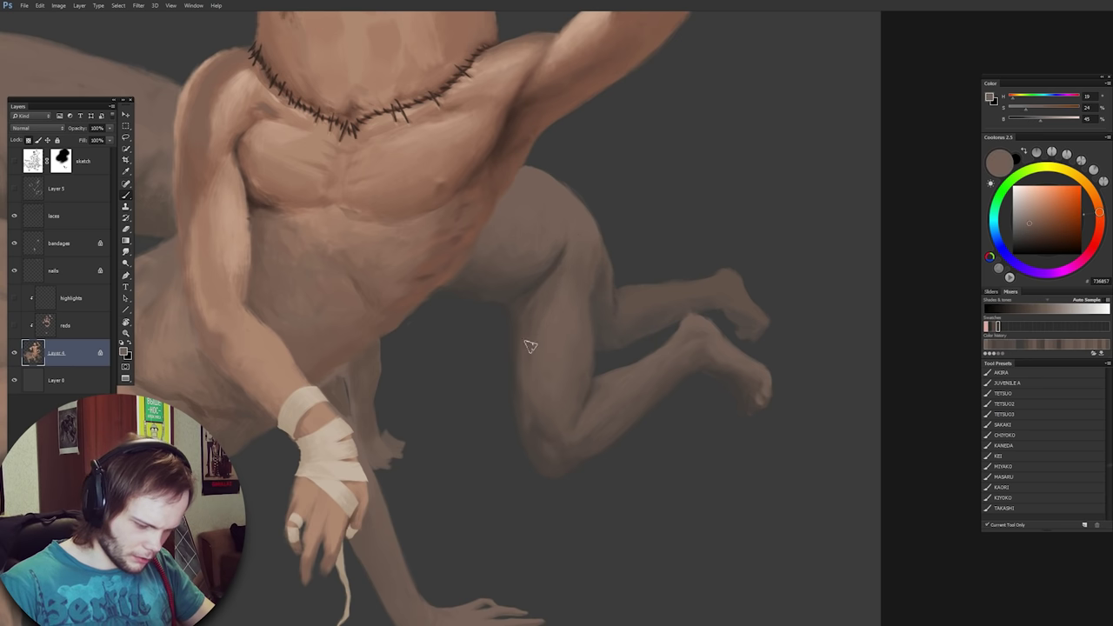
{"action": "left_click", "coordinate": [523, 301], "text": "alt"}
{"action": "scroll", "coordinate": [524, 300], "scroll_direction": "down", "scroll_amount": 3}
Try dark curved crease strokes across the rear hip and undo them.
{"action": "left_click_drag", "start_coordinate": [636, 323], "coordinate": [758, 364]}
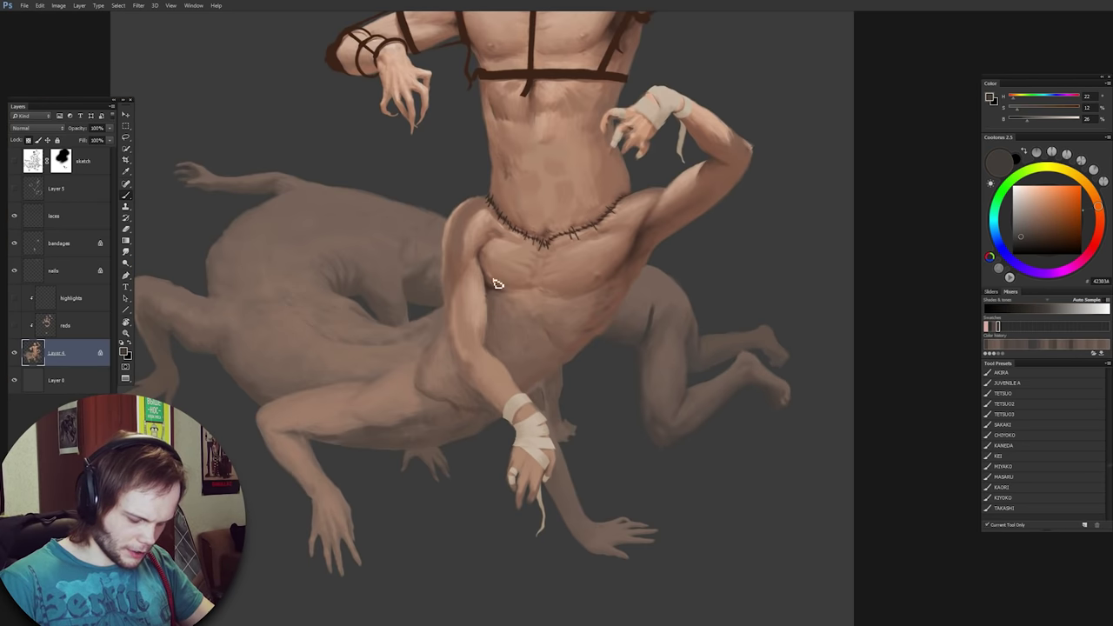
{"action": "scroll", "coordinate": [660, 353], "scroll_direction": "up", "scroll_amount": 3}
{"action": "left_click_drag", "start_coordinate": [651, 217], "coordinate": [600, 369]}
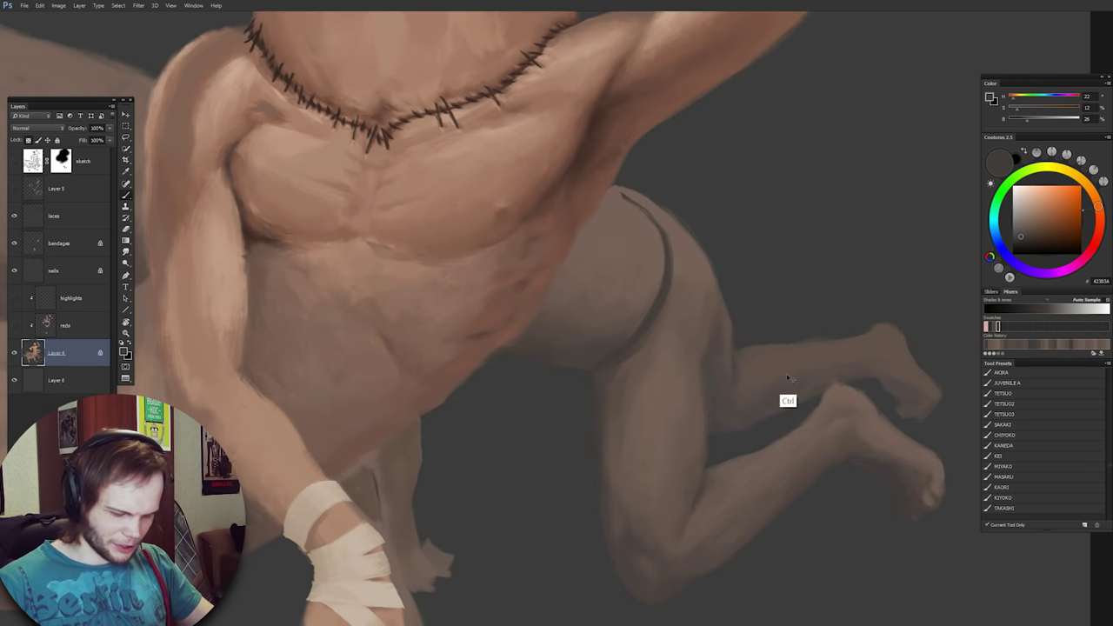
{"action": "key", "text": "ctrl+z"}
{"action": "left_click_drag", "start_coordinate": [619, 201], "coordinate": [604, 345]}
{"action": "key", "text": "ctrl+z"}
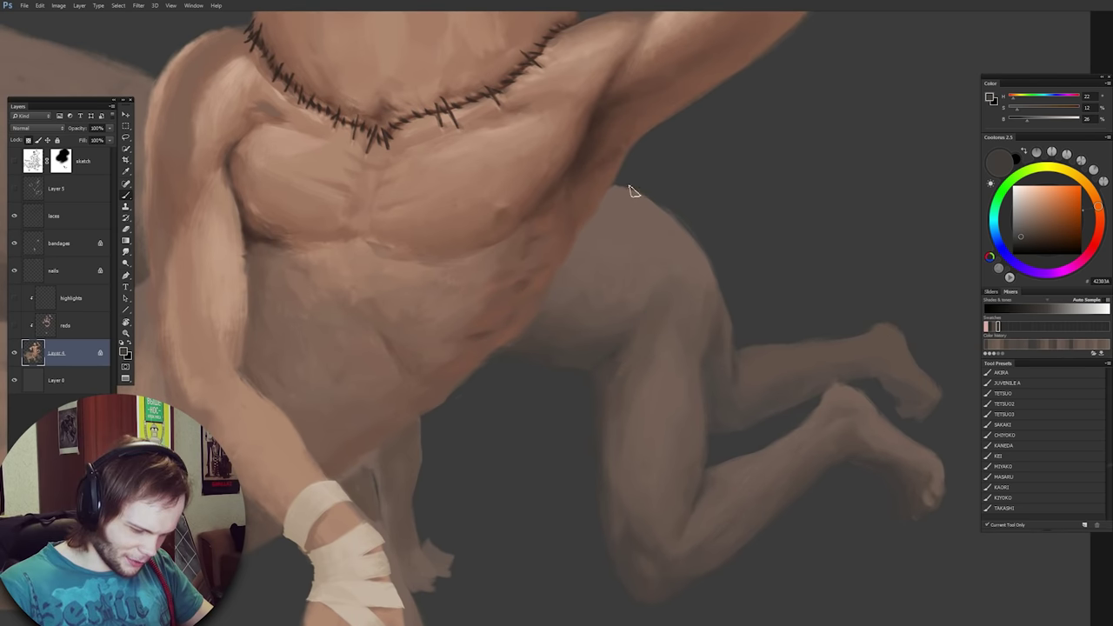
Draw a dark crease down the rear hip beside the torso and fade it with the eraser.
{"action": "left_click_drag", "start_coordinate": [629, 203], "coordinate": [601, 348]}
{"action": "key", "text": "shift+b"}
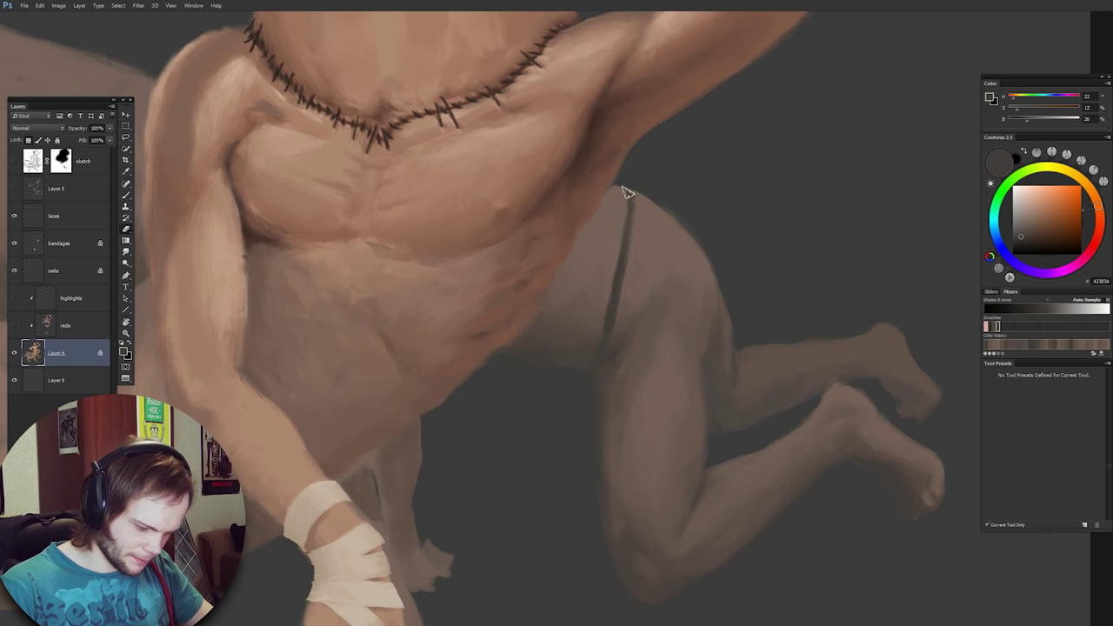
{"action": "left_click_drag", "start_coordinate": [628, 197], "coordinate": [609, 331]}
{"action": "scroll", "coordinate": [695, 234], "scroll_direction": "down", "scroll_amount": 3}
{"action": "scroll", "coordinate": [787, 312], "scroll_direction": "up", "scroll_amount": 2}
{"action": "scroll", "coordinate": [787, 312], "scroll_direction": "down", "scroll_amount": 3}
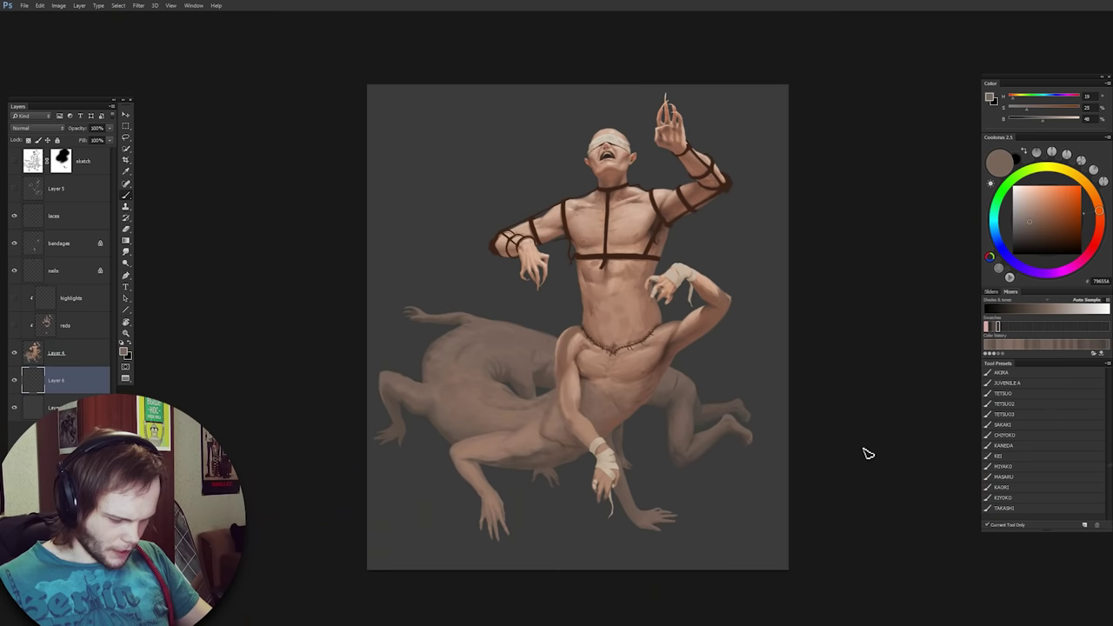
Sample the background grey, darken it to 18% brightness and paint soft ground shadows beneath the rear legs and hands.
{"action": "scroll", "coordinate": [866, 452], "scroll_direction": "up", "scroll_amount": 3}
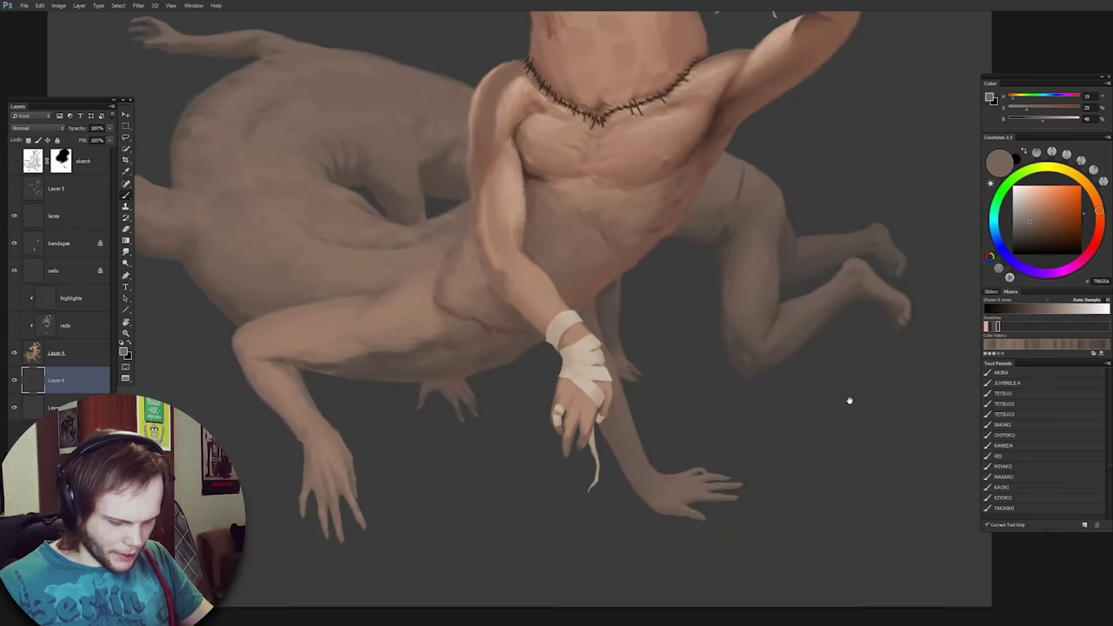
{"action": "left_click_drag", "start_coordinate": [847, 397], "coordinate": [844, 428]}
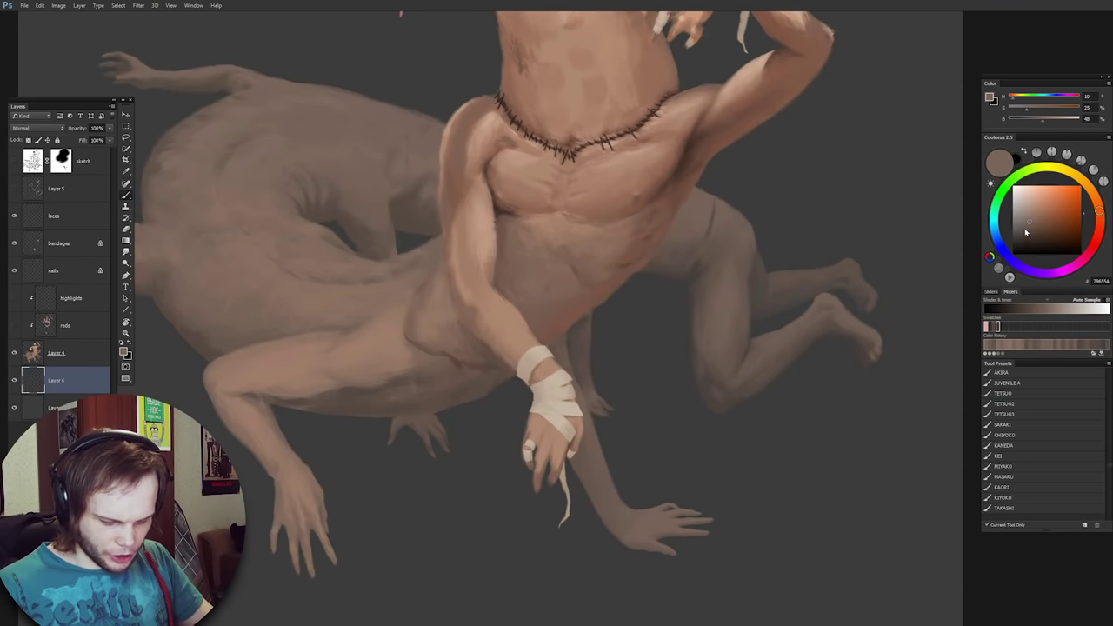
{"action": "left_click", "coordinate": [807, 407], "text": "alt"}
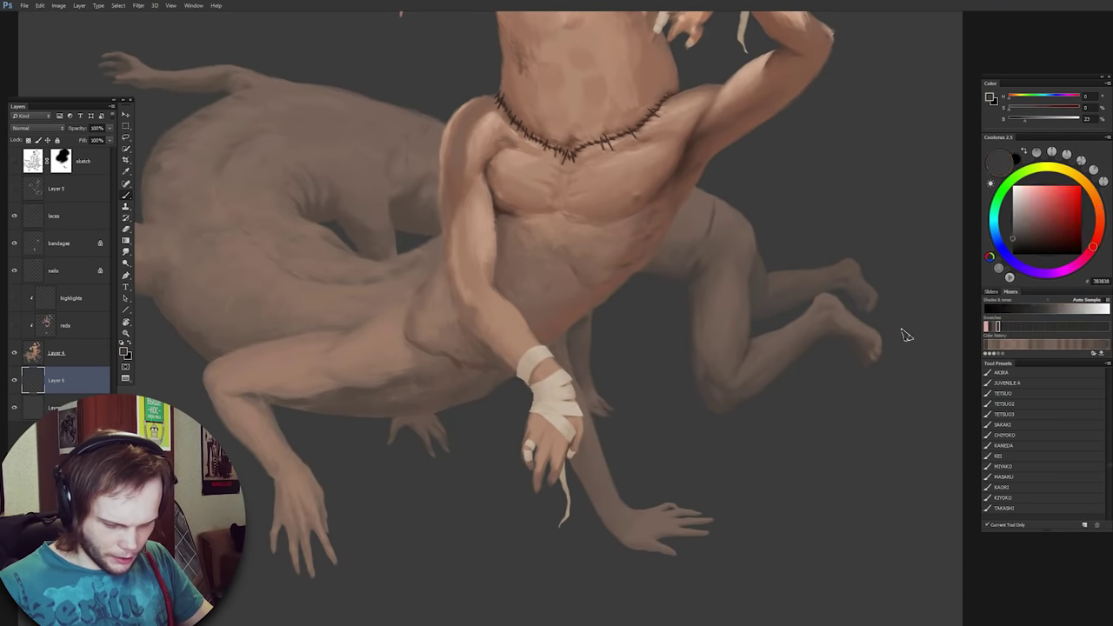
{"action": "left_click", "coordinate": [1011, 242]}
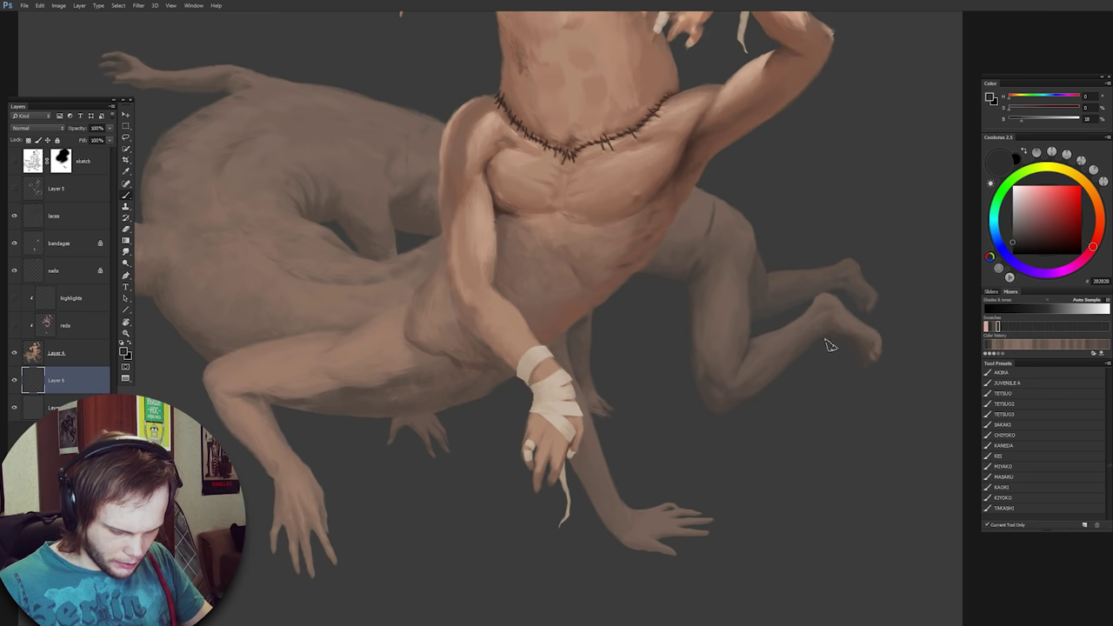
{"action": "left_click_drag", "start_coordinate": [863, 360], "coordinate": [908, 347]}
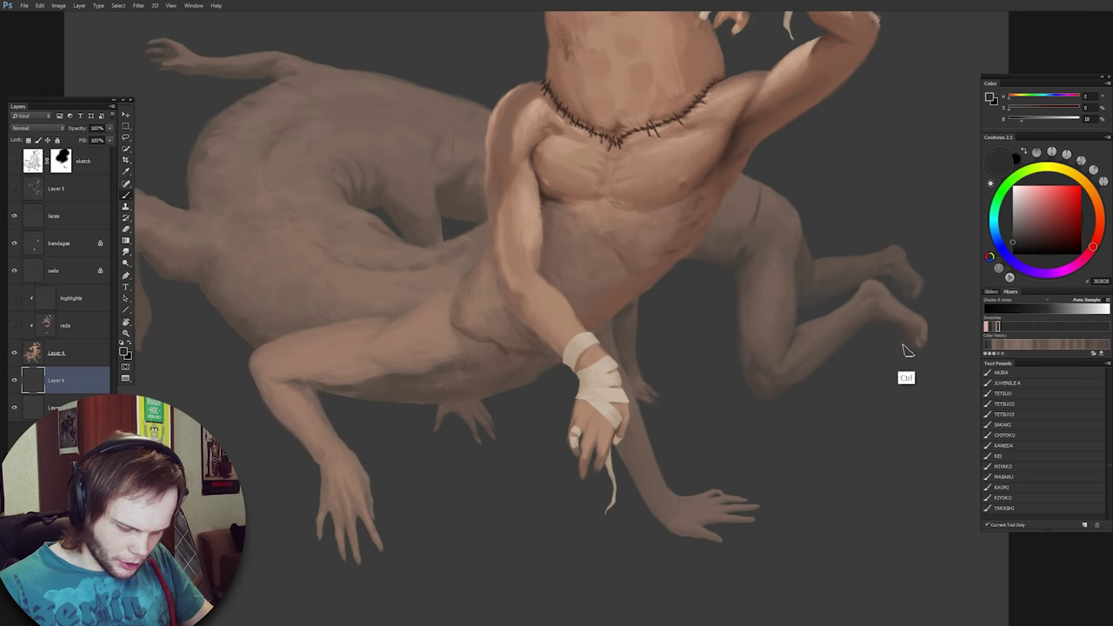
{"action": "left_click_drag", "start_coordinate": [911, 346], "coordinate": [883, 345]}
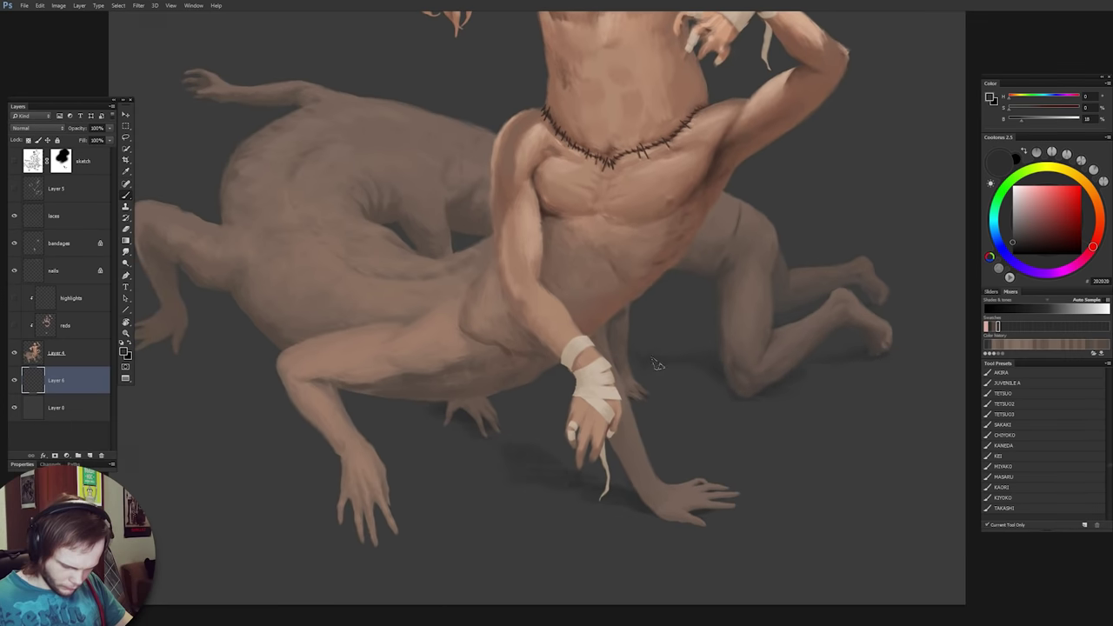
{"action": "left_click_drag", "start_coordinate": [538, 460], "coordinate": [698, 437]}
{"action": "mouse_move", "coordinate": [870, 493]}
{"action": "left_mouse_down"}
{"action": "mouse_move", "coordinate": [784, 497]}
{"action": "mouse_move", "coordinate": [730, 436]}
{"action": "left_mouse_up"}
Sample skin tones on the body layer and paint a thin light strap down the rear hip over the dark crease.
{"action": "left_click", "coordinate": [56, 353]}
{"action": "left_click", "coordinate": [442, 334], "text": "alt"}
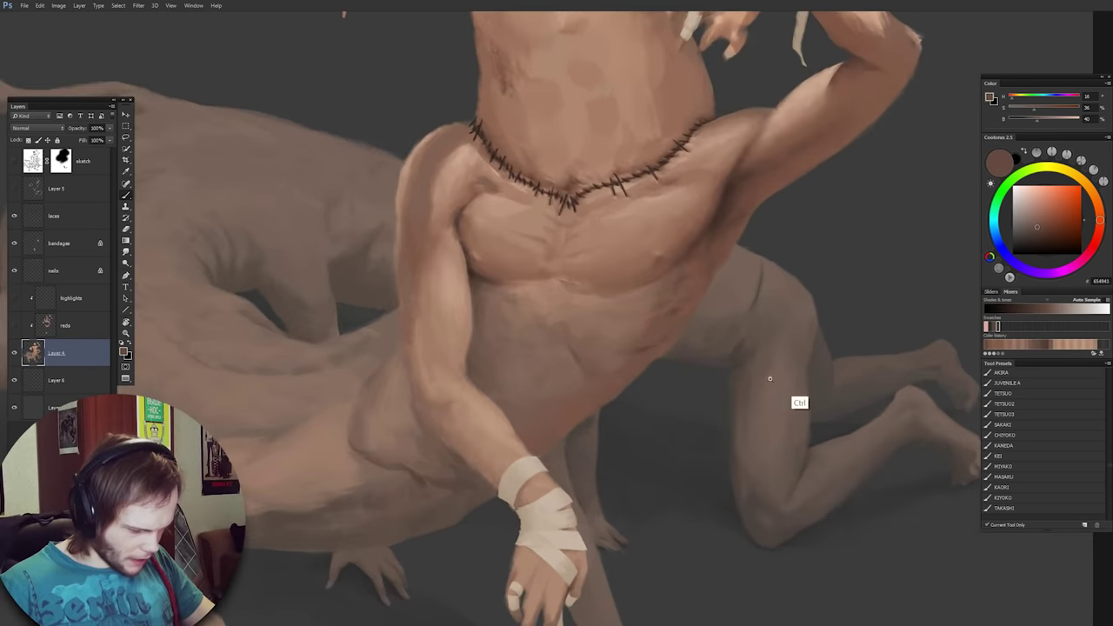
{"action": "left_click_drag", "start_coordinate": [769, 378], "coordinate": [709, 349]}
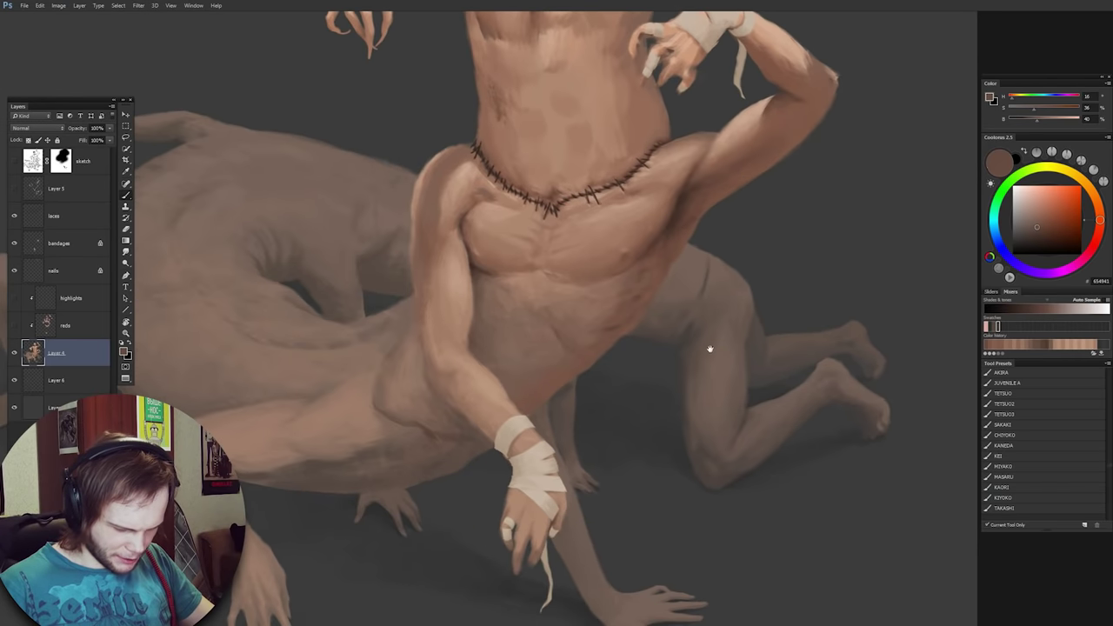
{"action": "left_click", "coordinate": [486, 226], "text": "alt"}
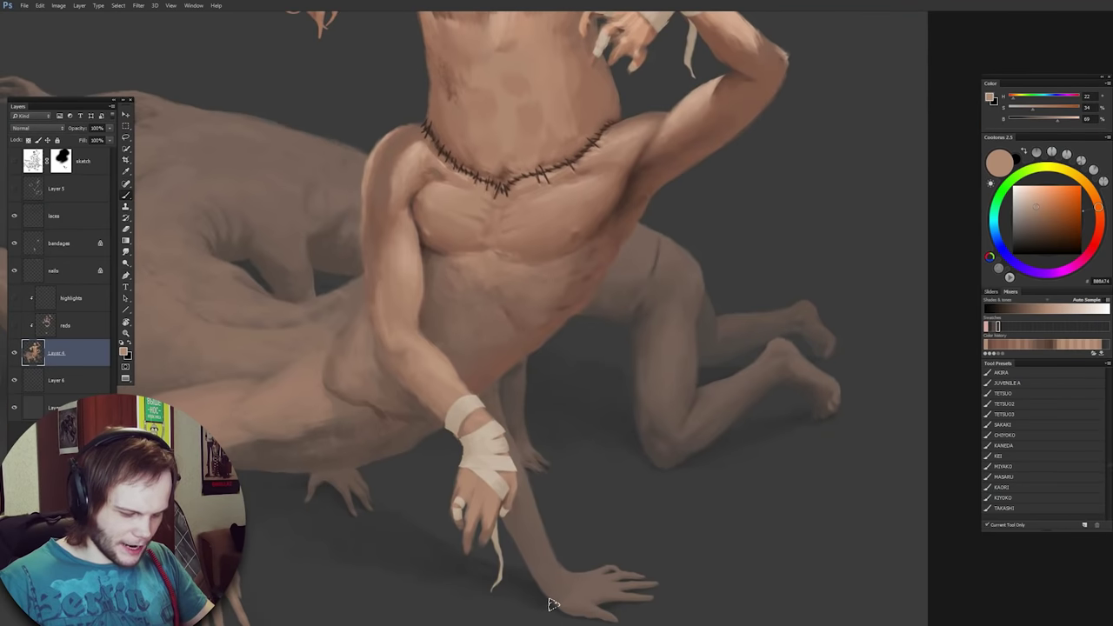
{"action": "scroll", "coordinate": [551, 600], "scroll_direction": "up", "scroll_amount": 3}
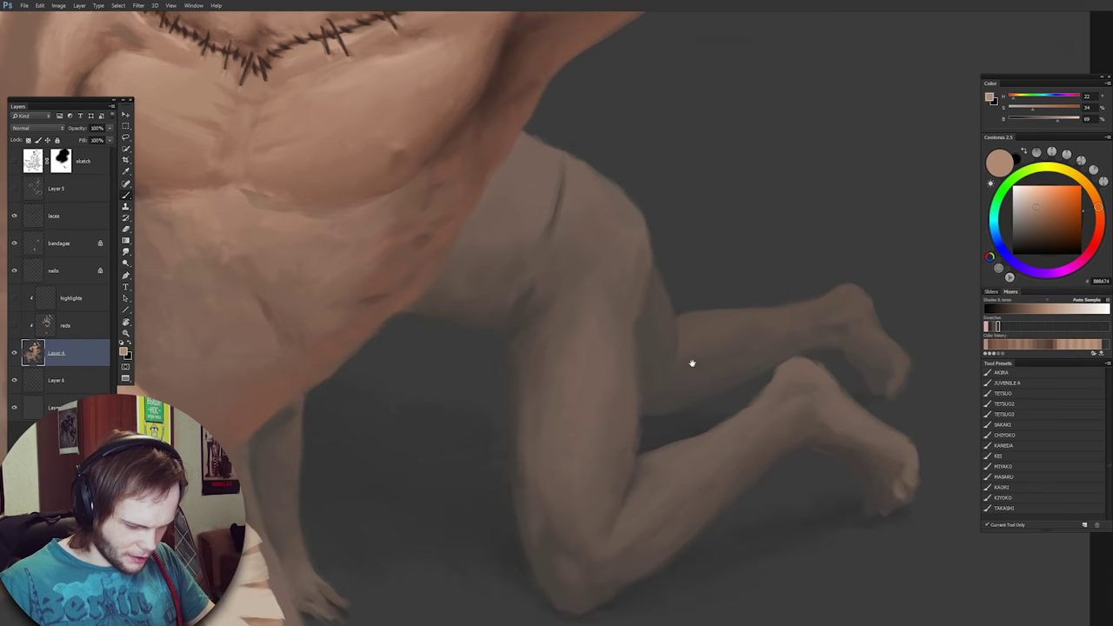
{"action": "scroll", "coordinate": [606, 233], "scroll_direction": "up", "scroll_amount": 2}
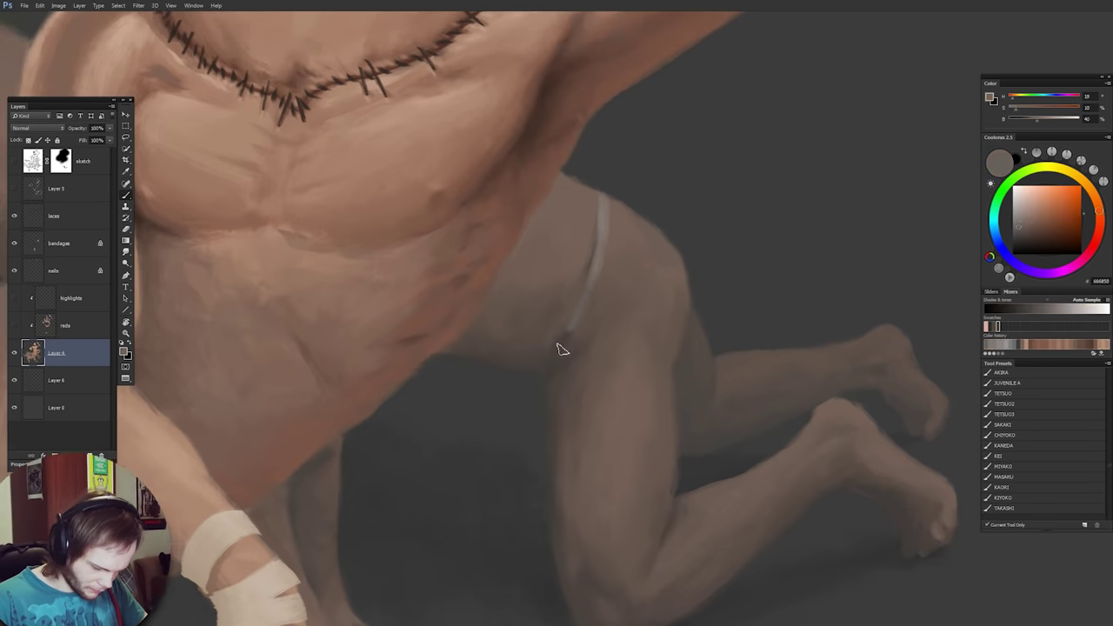
{"action": "scroll", "coordinate": [560, 347], "scroll_direction": "down", "scroll_amount": 1}
{"action": "scroll", "coordinate": [547, 313], "scroll_direction": "up", "scroll_amount": 2}
{"action": "scroll", "coordinate": [596, 364], "scroll_direction": "down", "scroll_amount": 1}
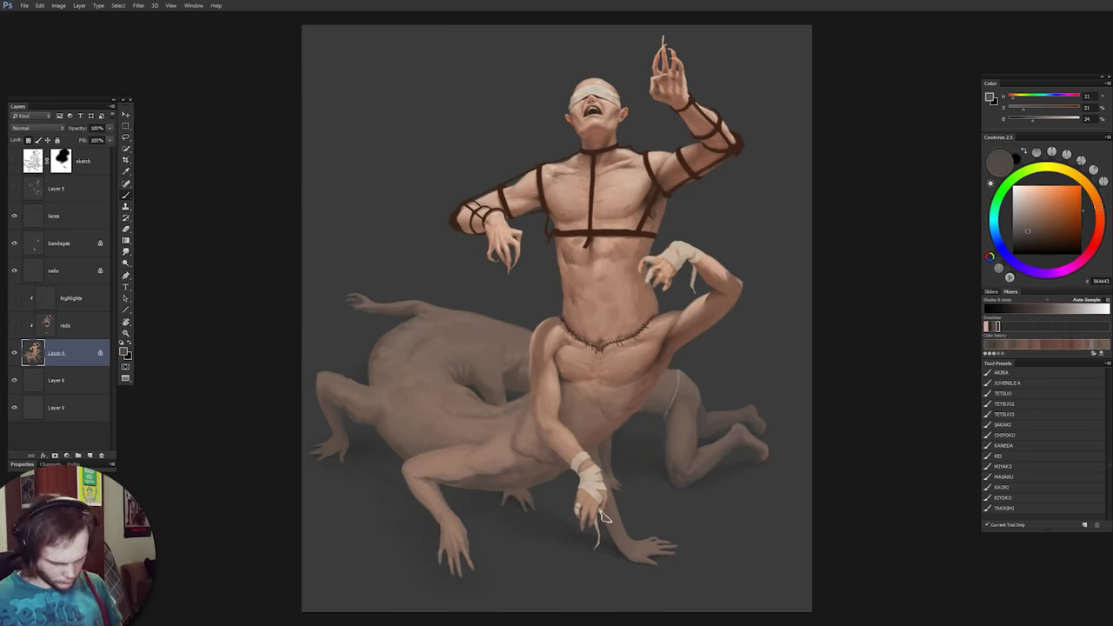
Mirror the canvas, refine the light strap's upper and lower ends on the rear hip using sampled tones, and mirror the canvas back.
{"action": "key", "text": "h"}
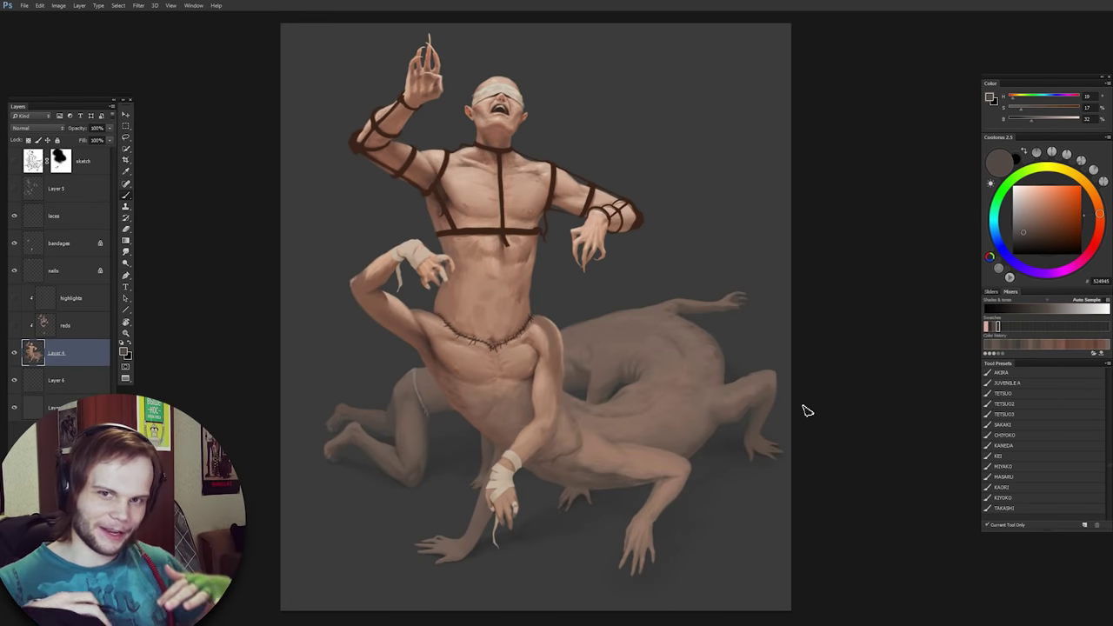
{"action": "scroll", "coordinate": [805, 409], "scroll_direction": "up", "scroll_amount": 4}
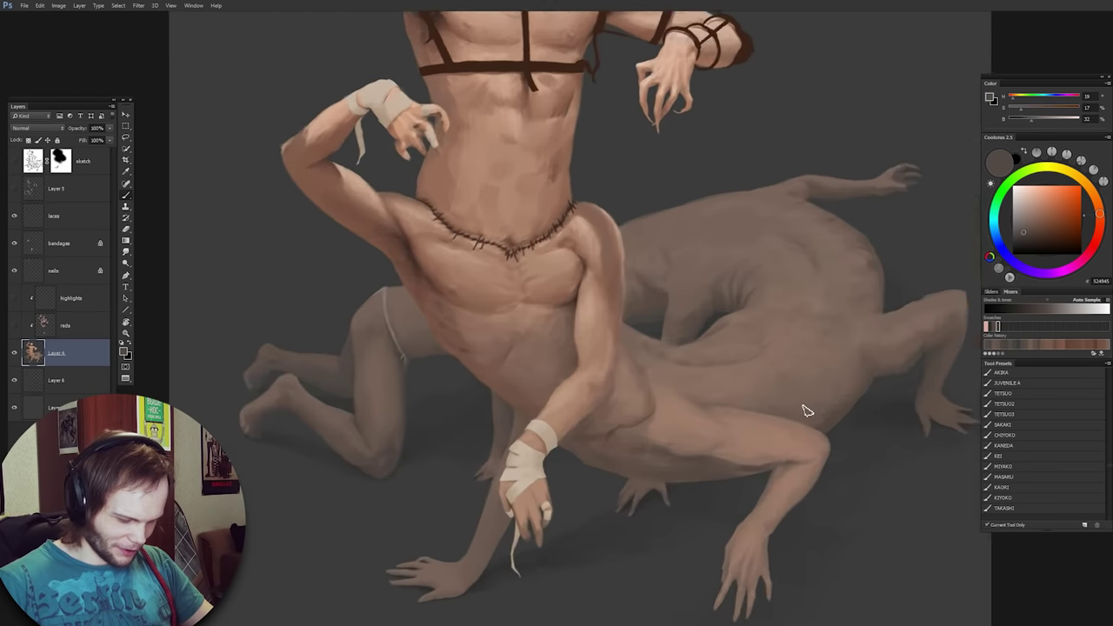
{"action": "left_click", "coordinate": [669, 198], "text": "alt"}
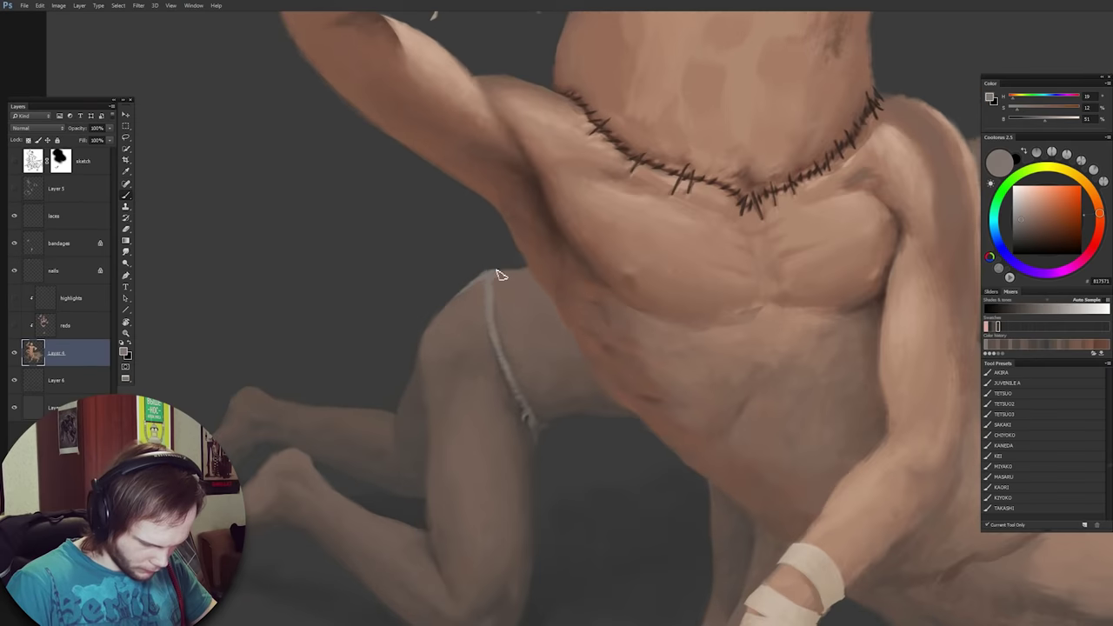
{"action": "left_click", "coordinate": [469, 287], "text": "alt"}
{"action": "key", "text": "F2"}
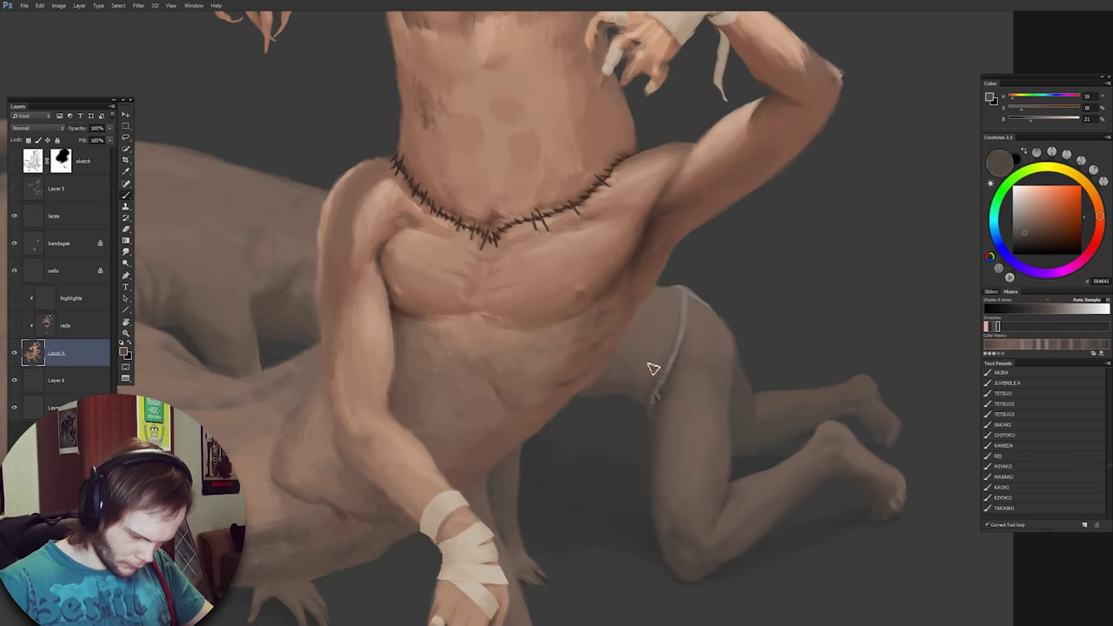
Show the white notes on Layer 5 in full-screen view, erase the circled "bigger!" leg note and upper-arm outline, and hide the layer.
{"action": "key", "text": "ctrl+0"}
{"action": "key", "text": "f"}
{"action": "key", "text": "ctrl+0"}
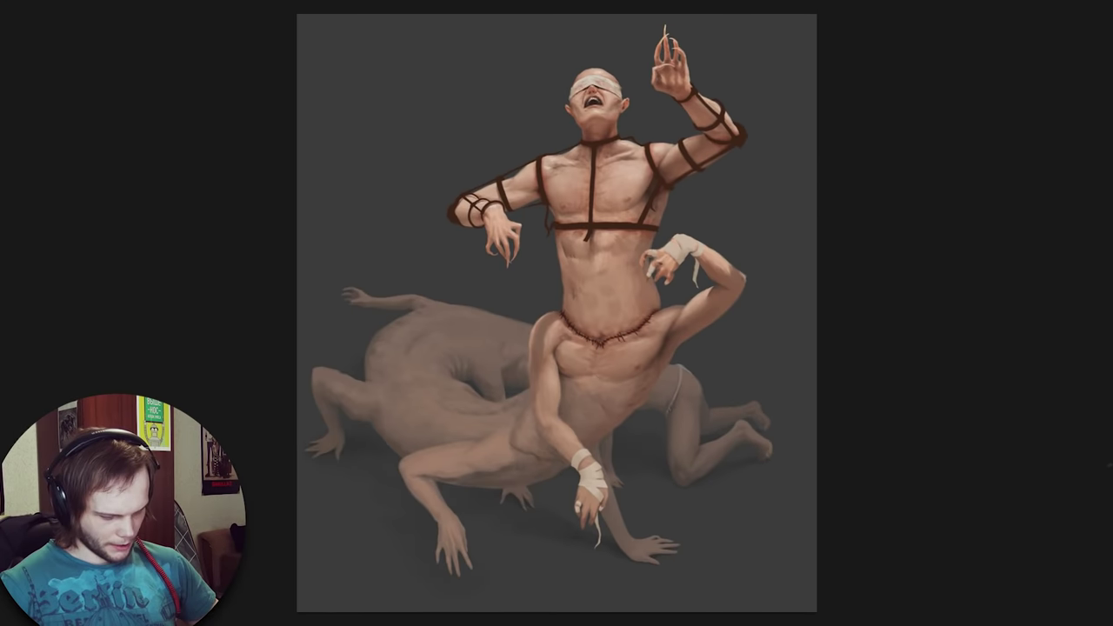
{"action": "key", "text": "F7"}
{"action": "left_click", "coordinate": [12, 188]}
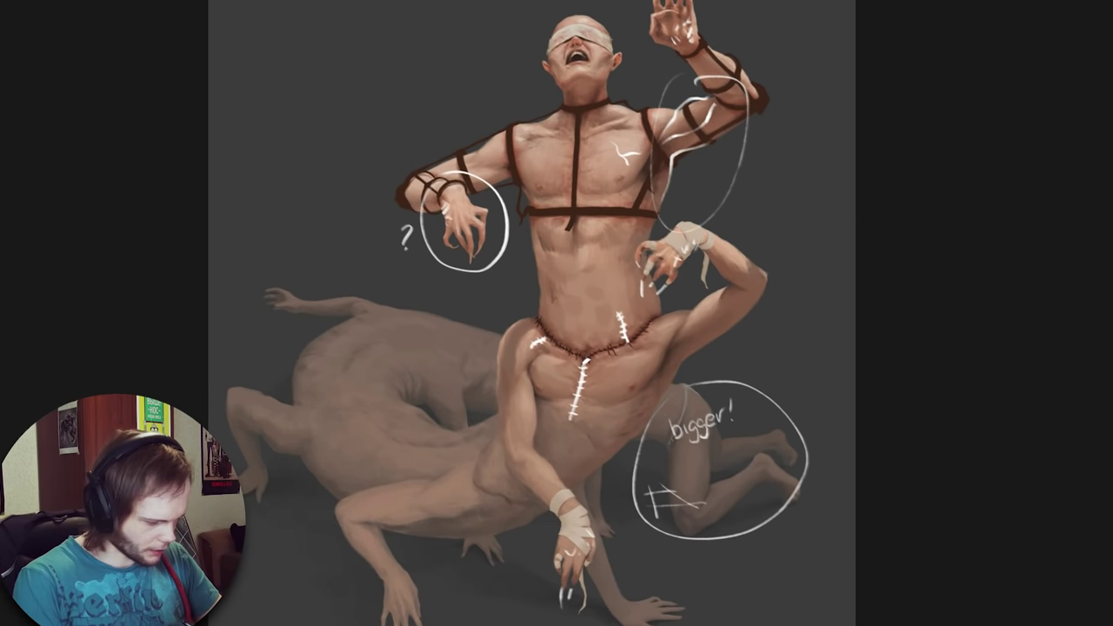
{"action": "mouse_move", "coordinate": [671, 371]}
{"action": "left_mouse_down"}
{"action": "mouse_move", "coordinate": [802, 377]}
{"action": "mouse_move", "coordinate": [751, 348]}
{"action": "left_mouse_up"}
{"action": "key", "text": "Delete"}
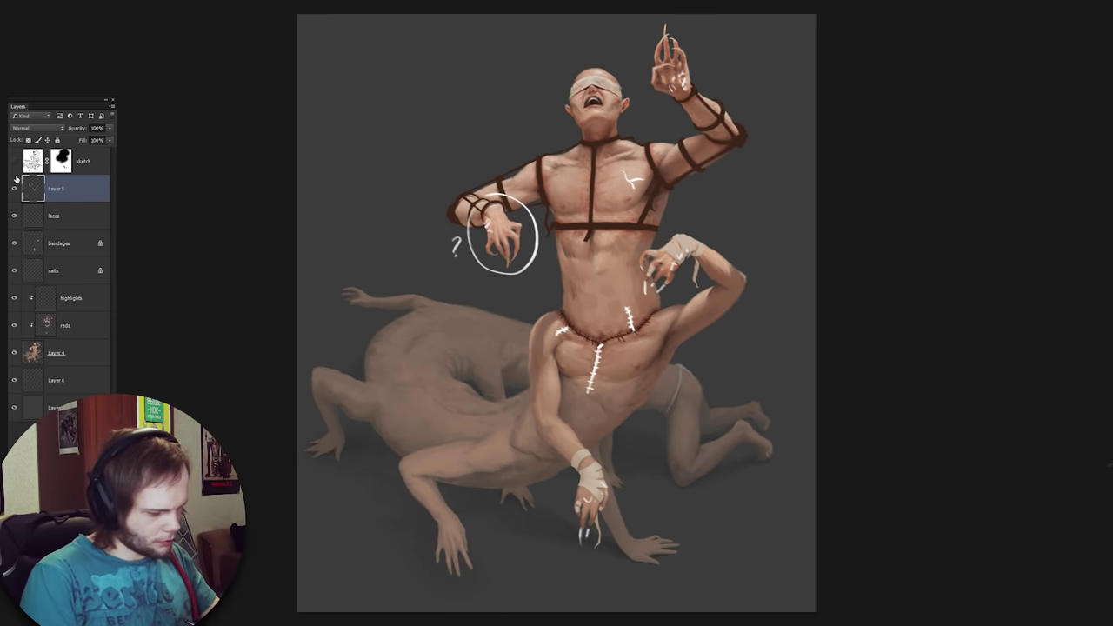
{"action": "left_click", "coordinate": [14, 186]}
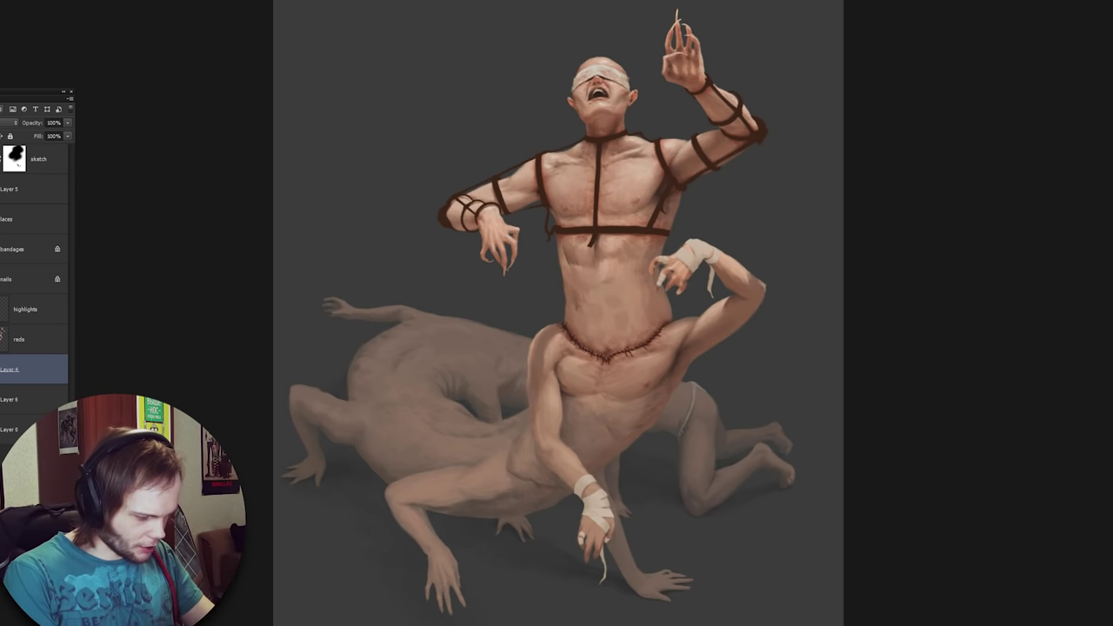
Show the notes layer again and sketch white guide lines along the torso's edge and curved across the front arm near the elbow.
{"action": "left_click", "coordinate": [1, 189]}
{"action": "left_click", "coordinate": [12, 180]}
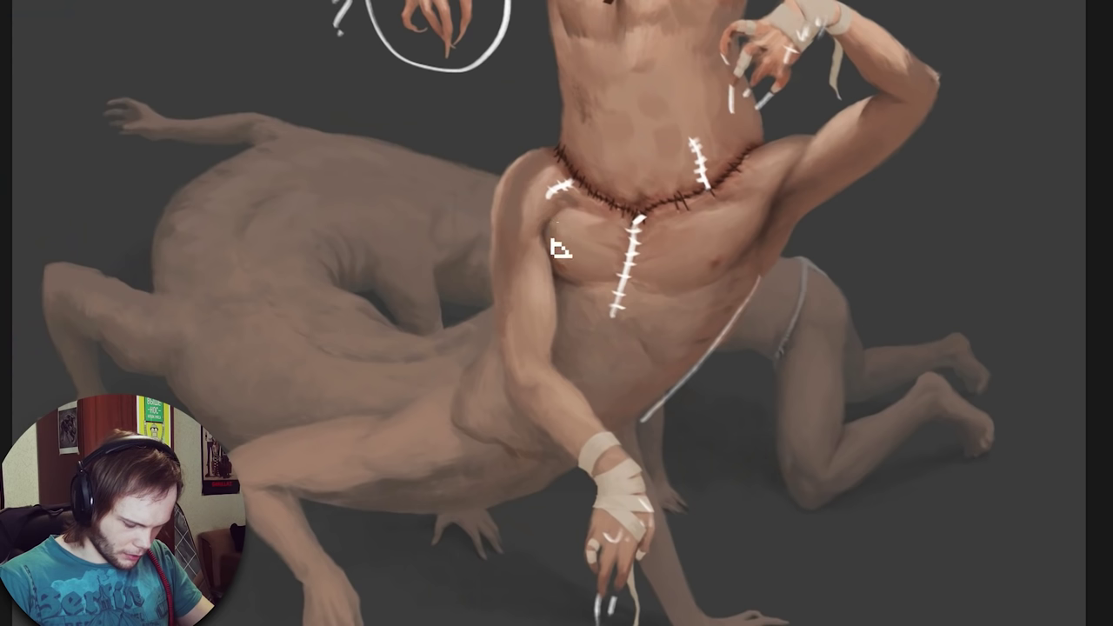
{"action": "mouse_move", "coordinate": [552, 306]}
{"action": "left_mouse_down"}
{"action": "mouse_move", "coordinate": [602, 360]}
{"action": "mouse_move", "coordinate": [583, 385]}
{"action": "left_mouse_up"}
{"action": "key", "text": "ctrl+z"}
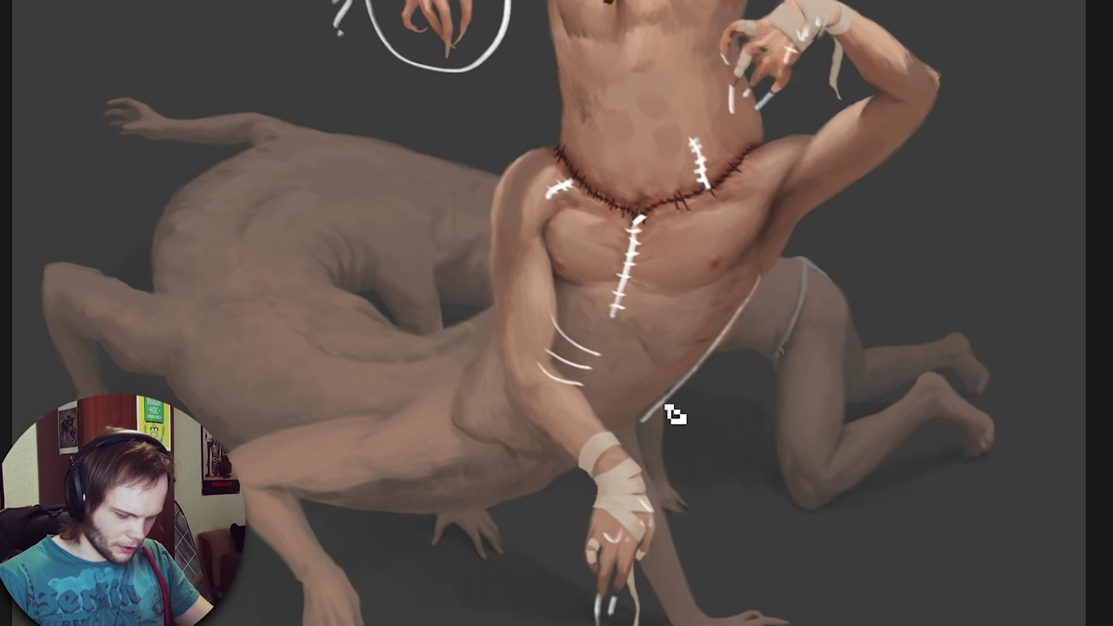
{"action": "scroll", "coordinate": [600, 470], "scroll_direction": "down", "scroll_amount": 1}
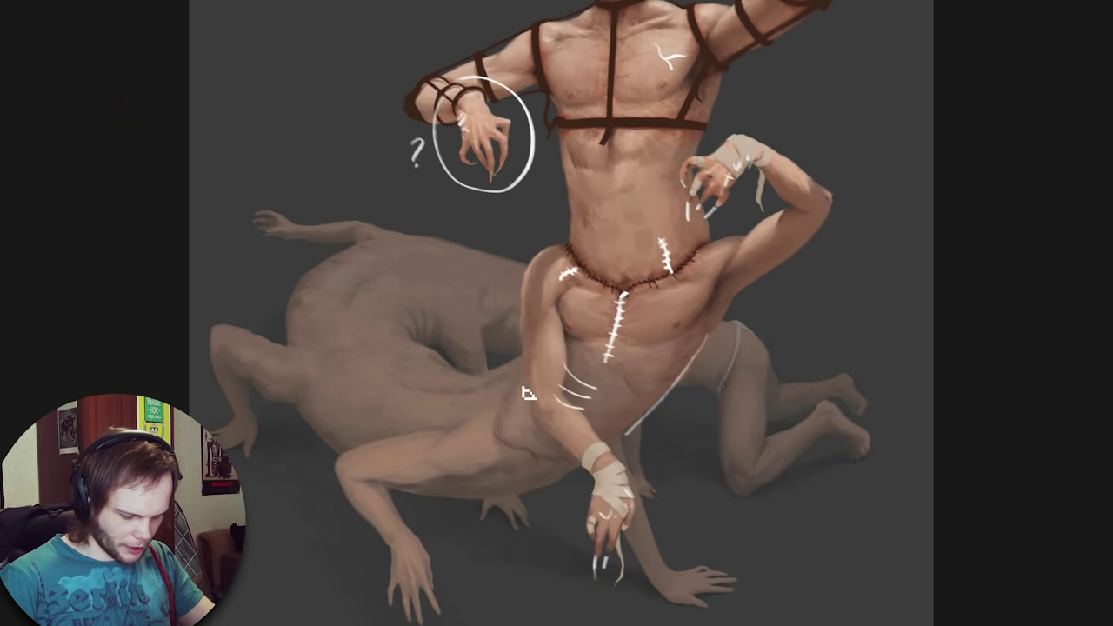